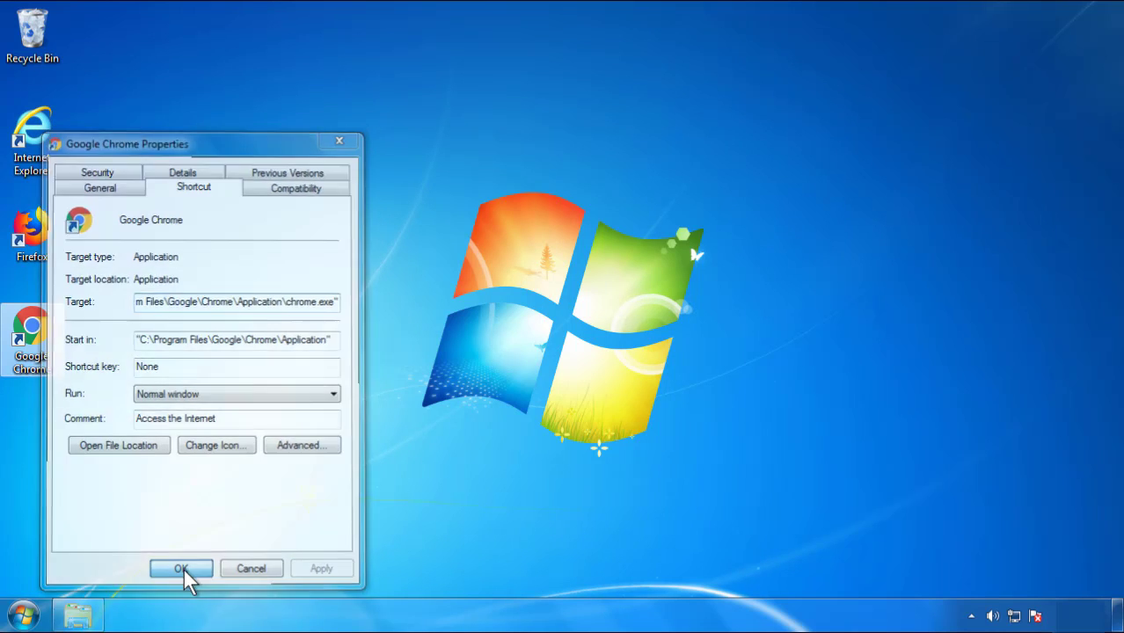
# Step: Close the Chrome shortcut properties after confirming the chrome.exe target, and open the Start menu
pyautogui.click(24, 614)
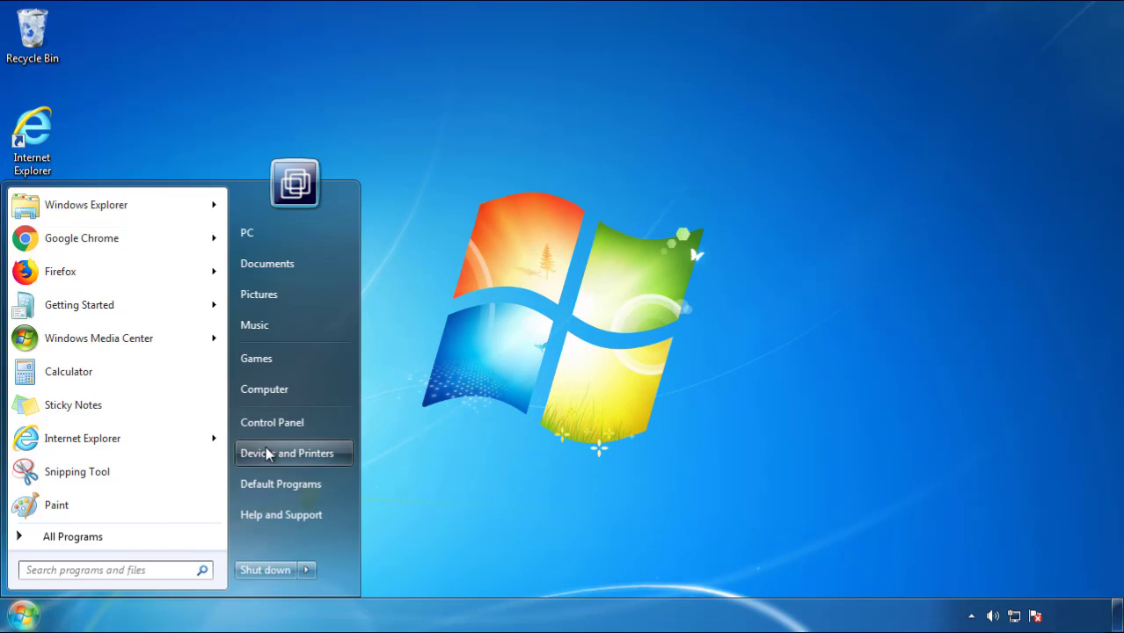
# Step: Open the Control Panel's installed programs list, sorted by install date with the newest first
pyautogui.click(282, 420)
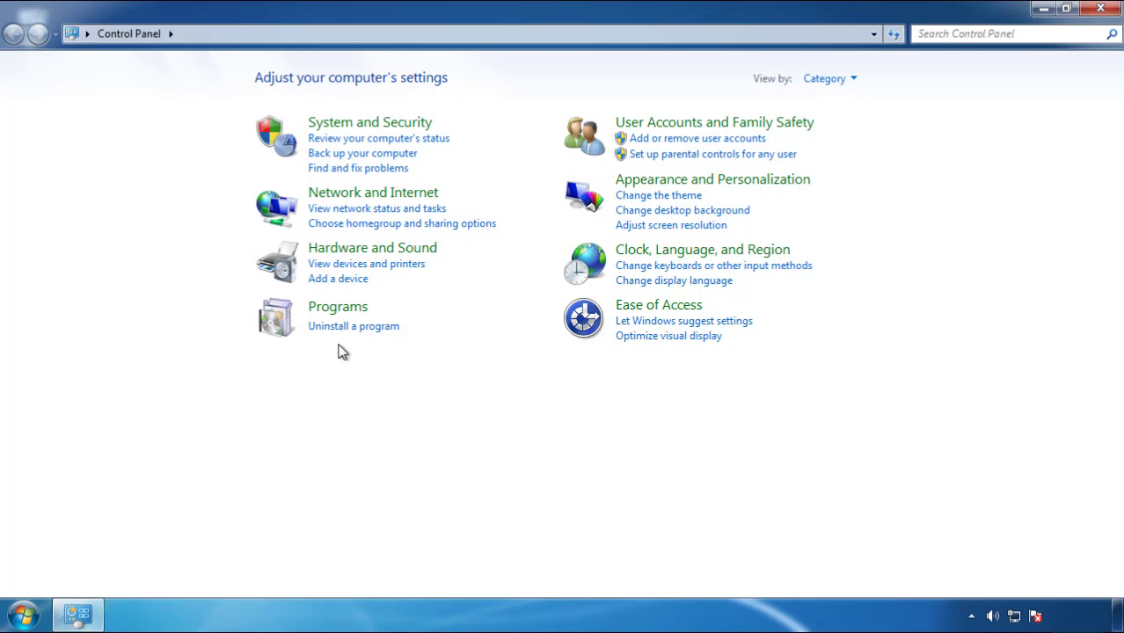
pyautogui.click(350, 327)
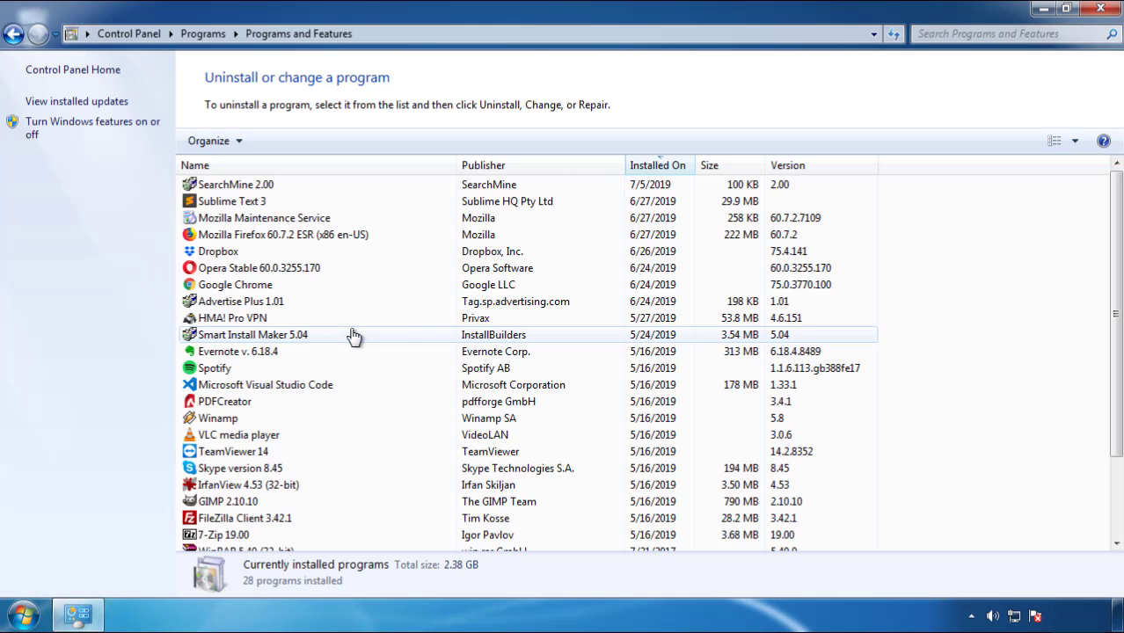
pyautogui.click(659, 167)
pyautogui.click(651, 167)
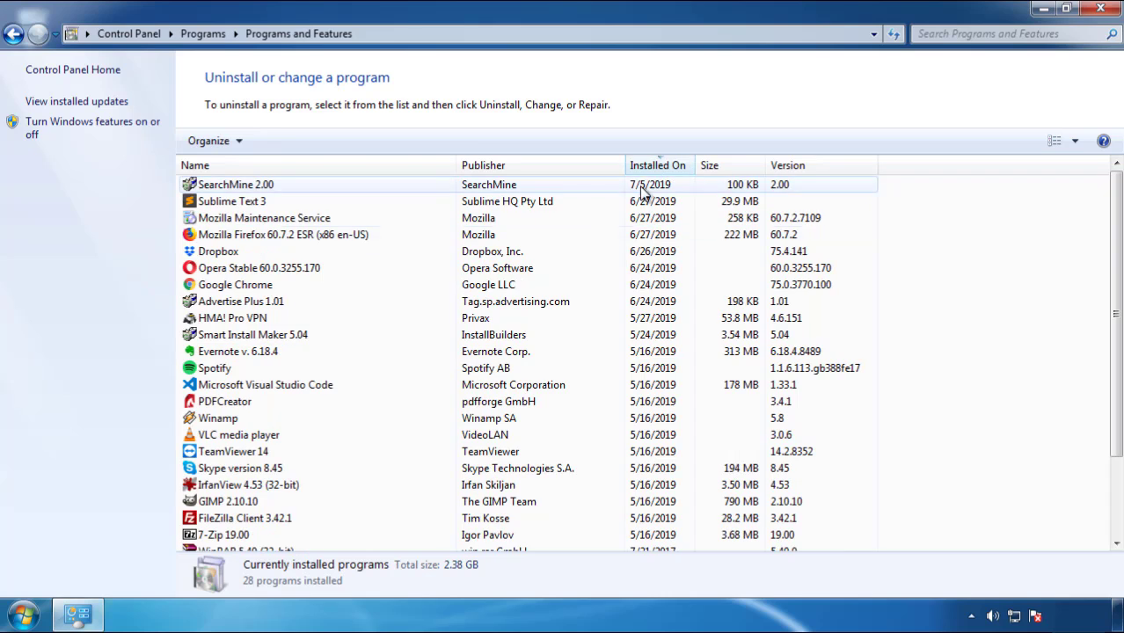
# Step: Uninstall SearchMine 2.00 and close the Programs and Features window
pyautogui.click(236, 186)
pyautogui.click(280, 141)
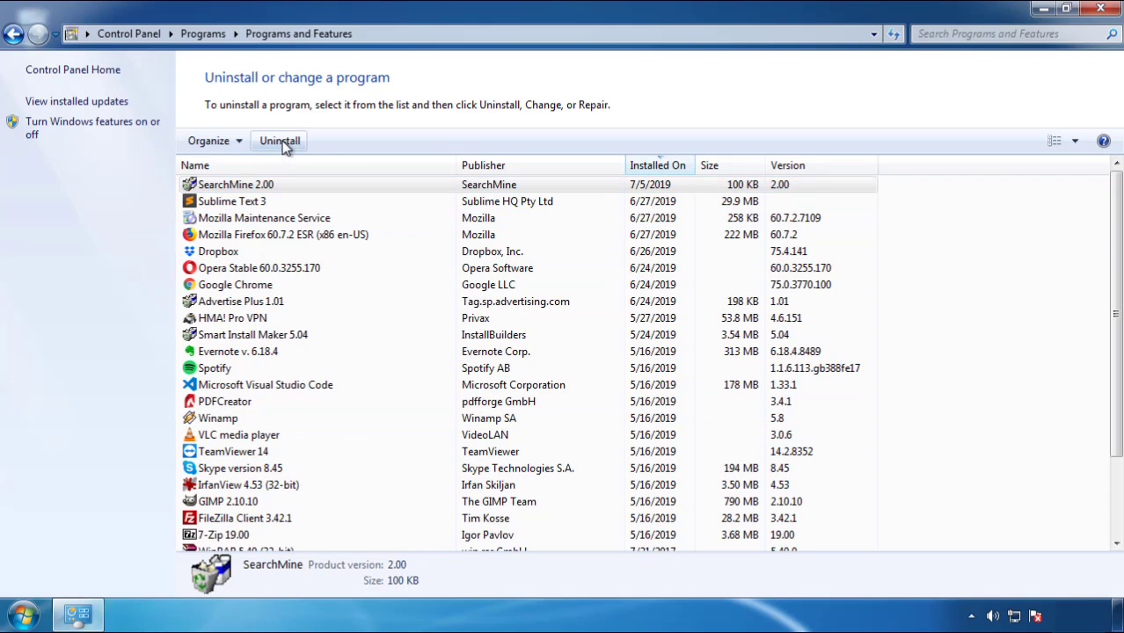
pyautogui.click(658, 467)
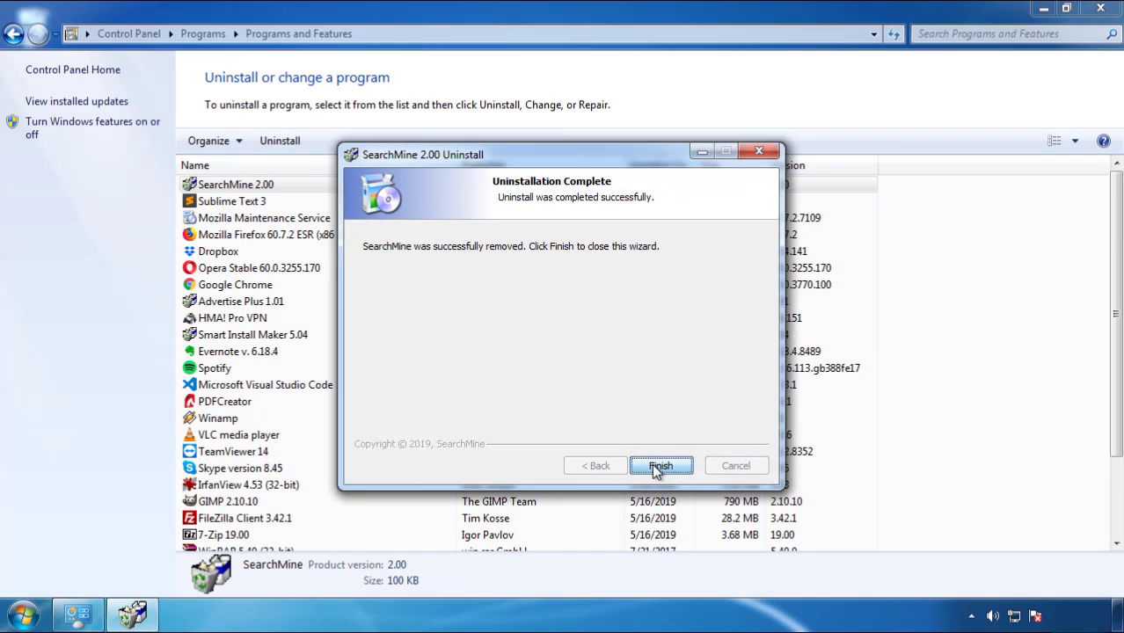
pyautogui.click(653, 465)
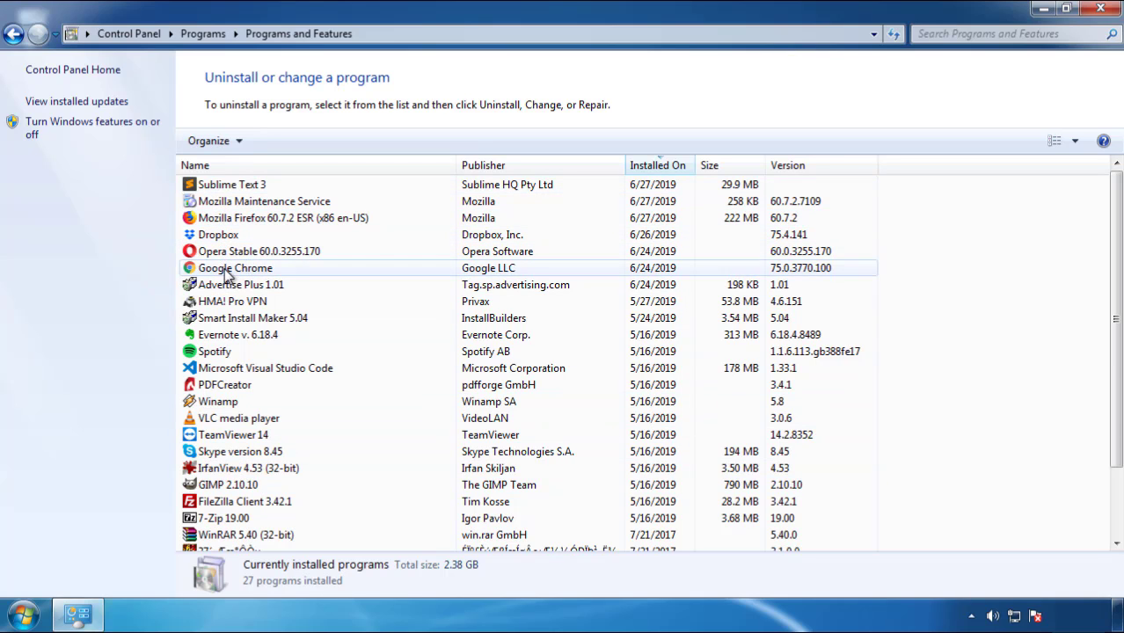
pyautogui.click(1101, 10)
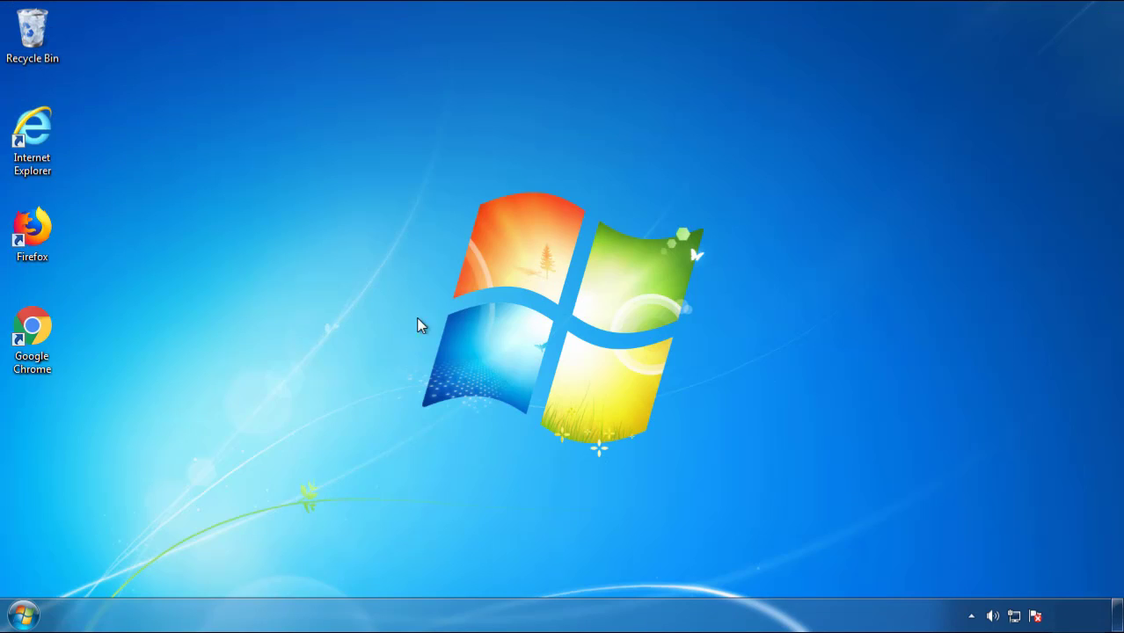
# Step: Restart Windows and pick Safe Mode from the F8 Advanced Boot Options menu
pyautogui.click(21, 618)
pyautogui.click(306, 570)
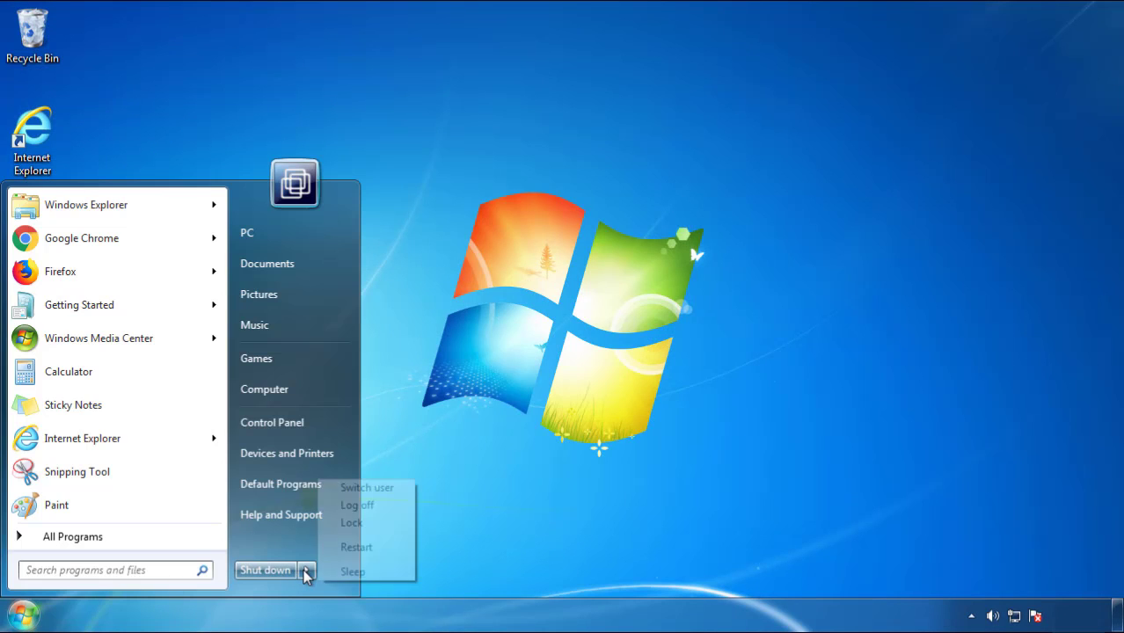
pyautogui.click(587, 481)
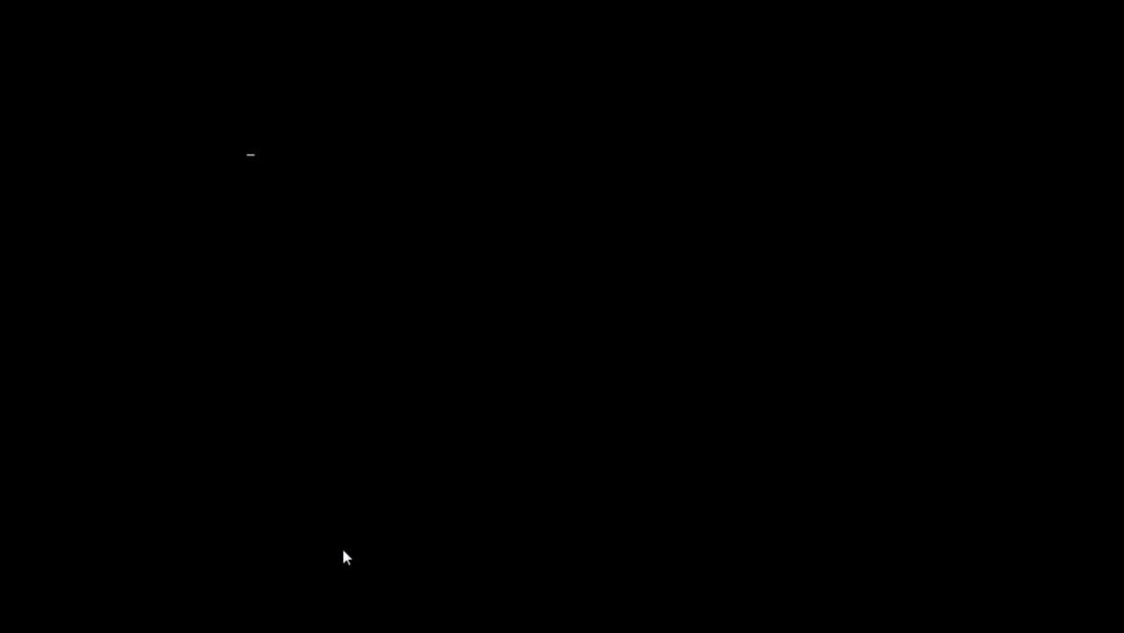
pyautogui.press('F8')
pyautogui.press('Down')
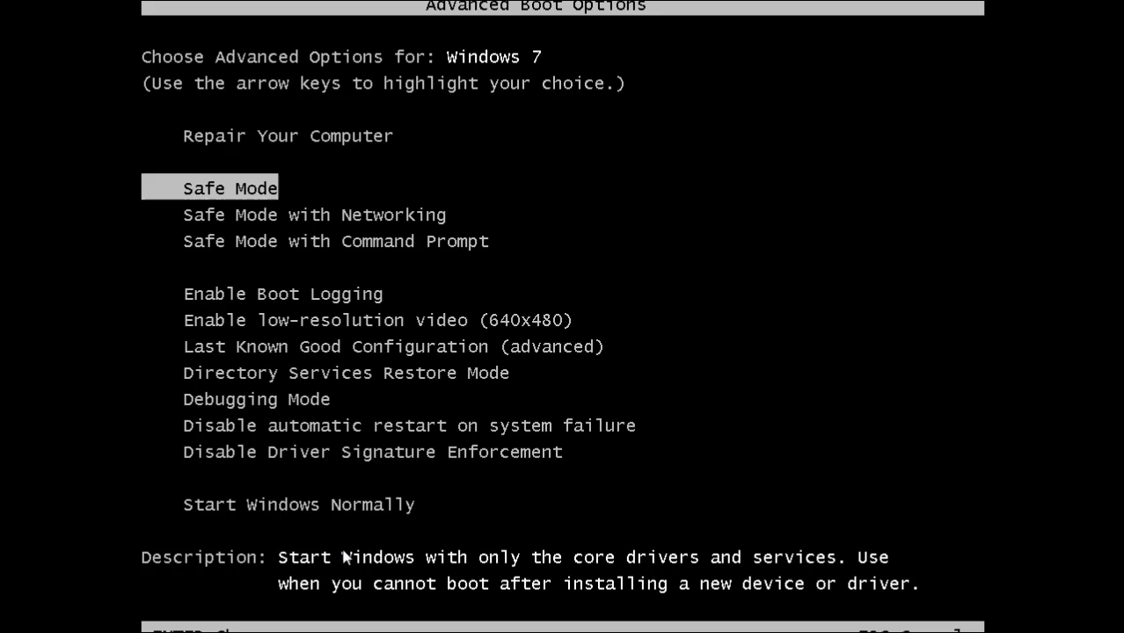
pyautogui.press('Return')
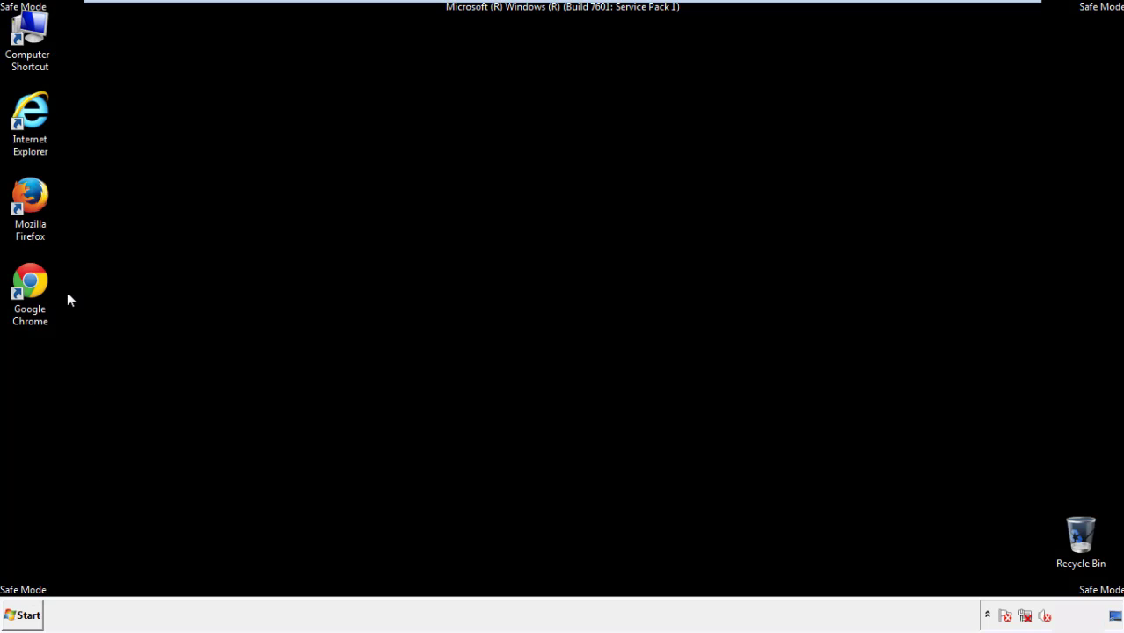
# Step: Launch Firefox, decline the default-browser prompt, and keep the menu bar visible
pyautogui.doubleClick(40, 204)
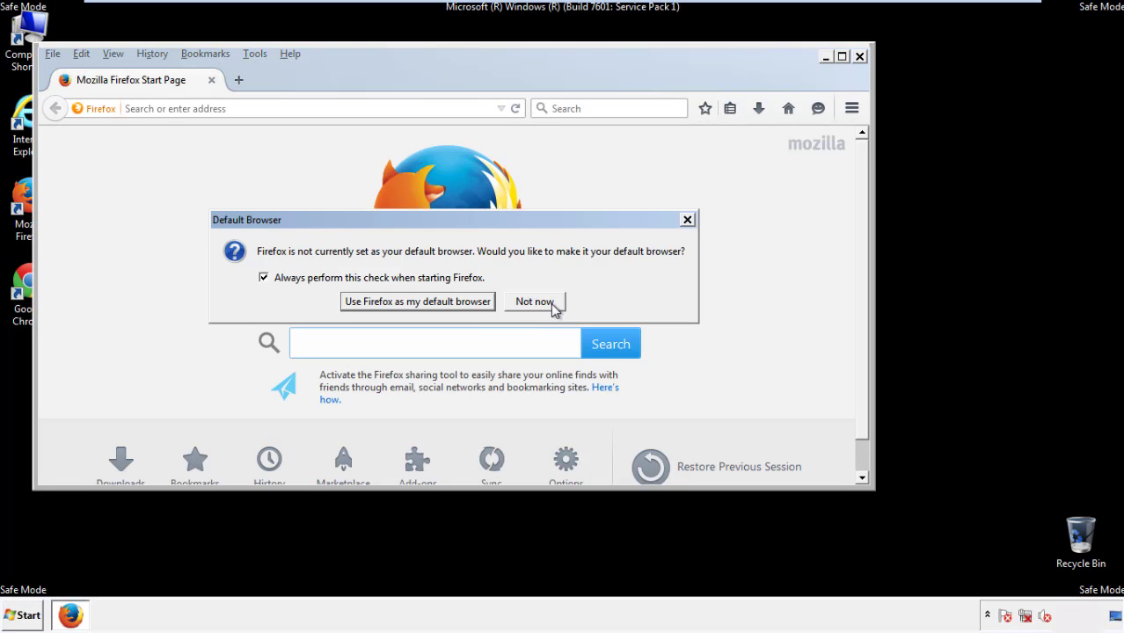
pyautogui.click(542, 302)
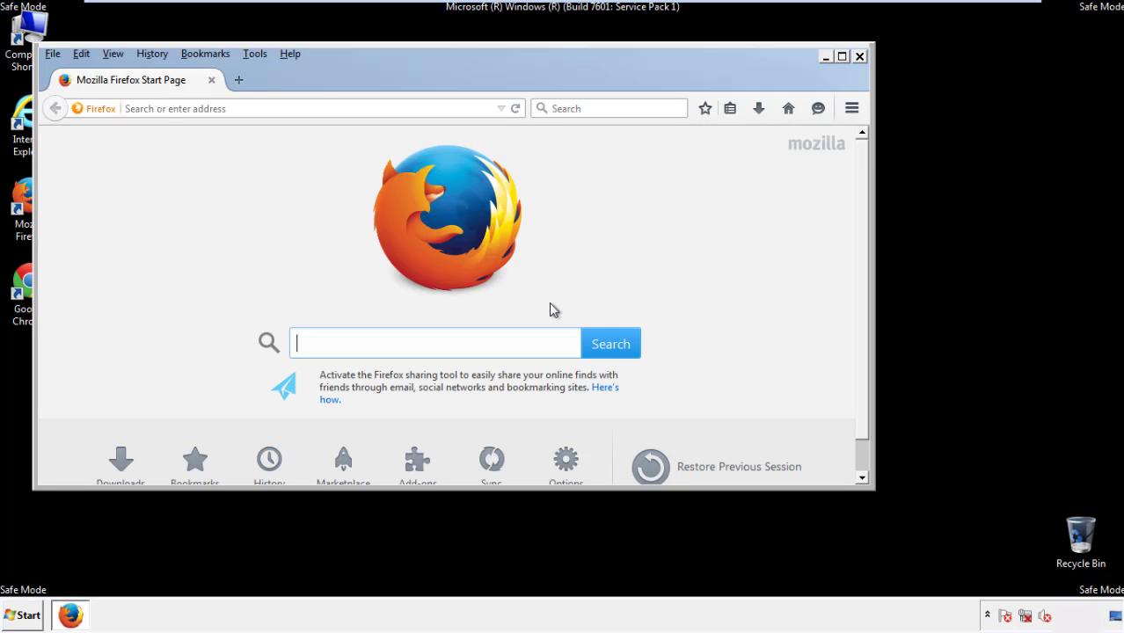
pyautogui.rightClick(345, 72)
pyautogui.click(378, 131)
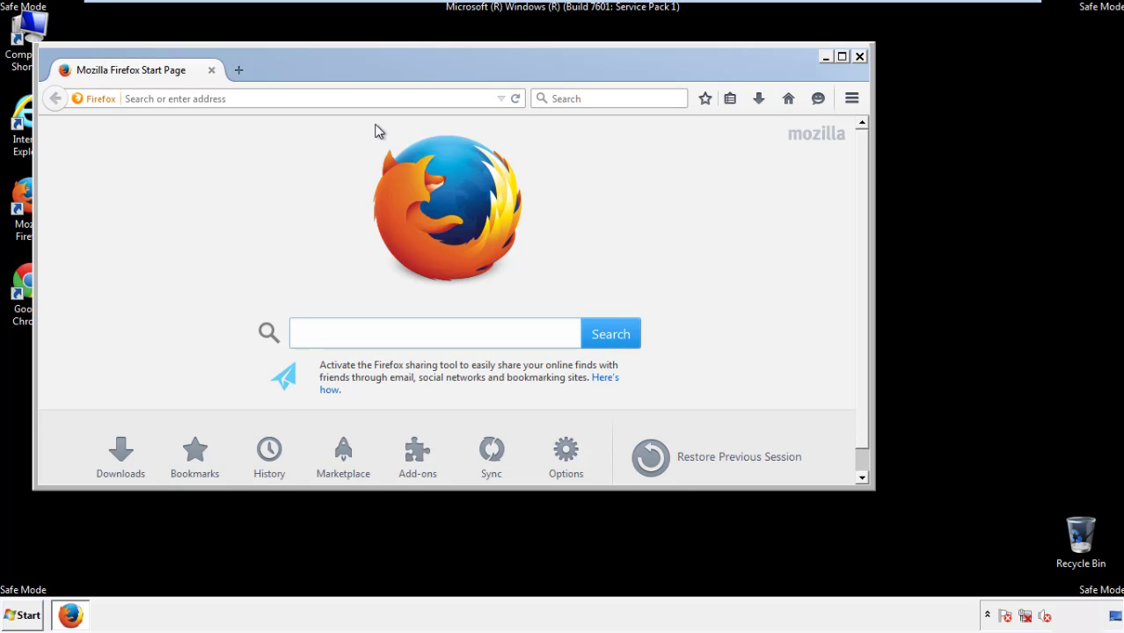
pyautogui.rightClick(356, 73)
pyautogui.click(363, 132)
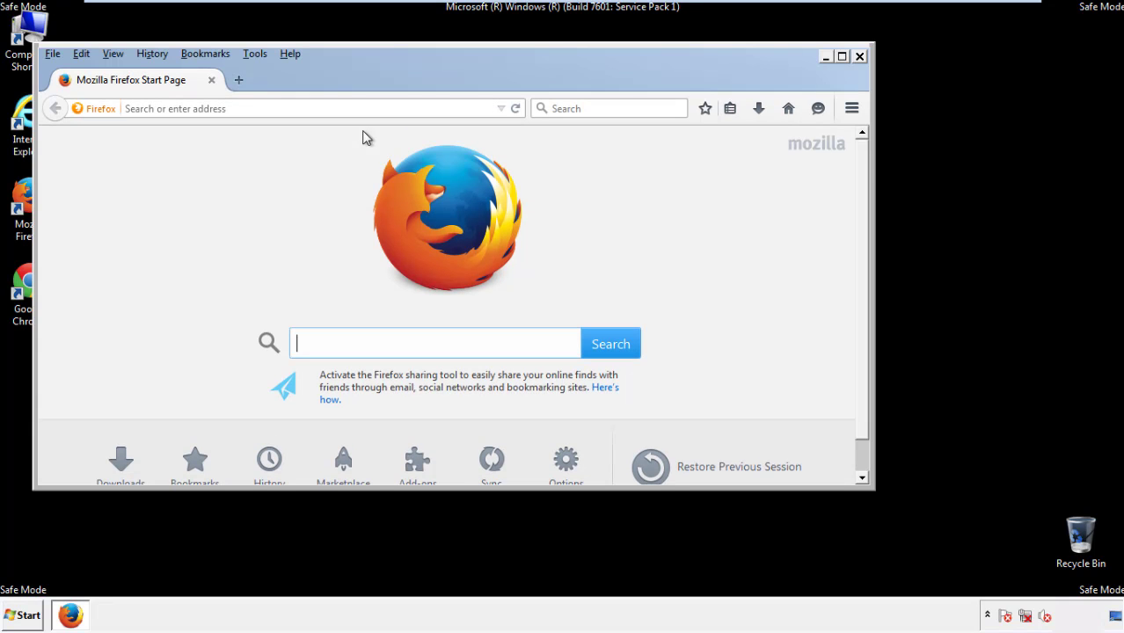
# Step: Clear all Firefox history for the Everything range, including Offline Website Data and Site Preferences
pyautogui.click(155, 54)
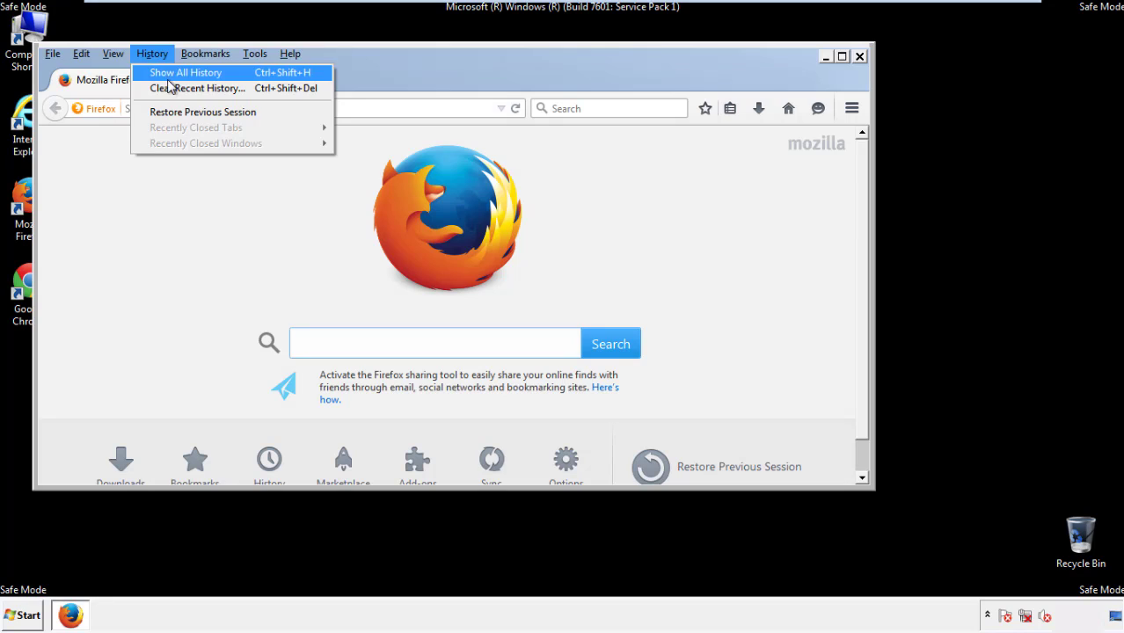
pyautogui.click(169, 88)
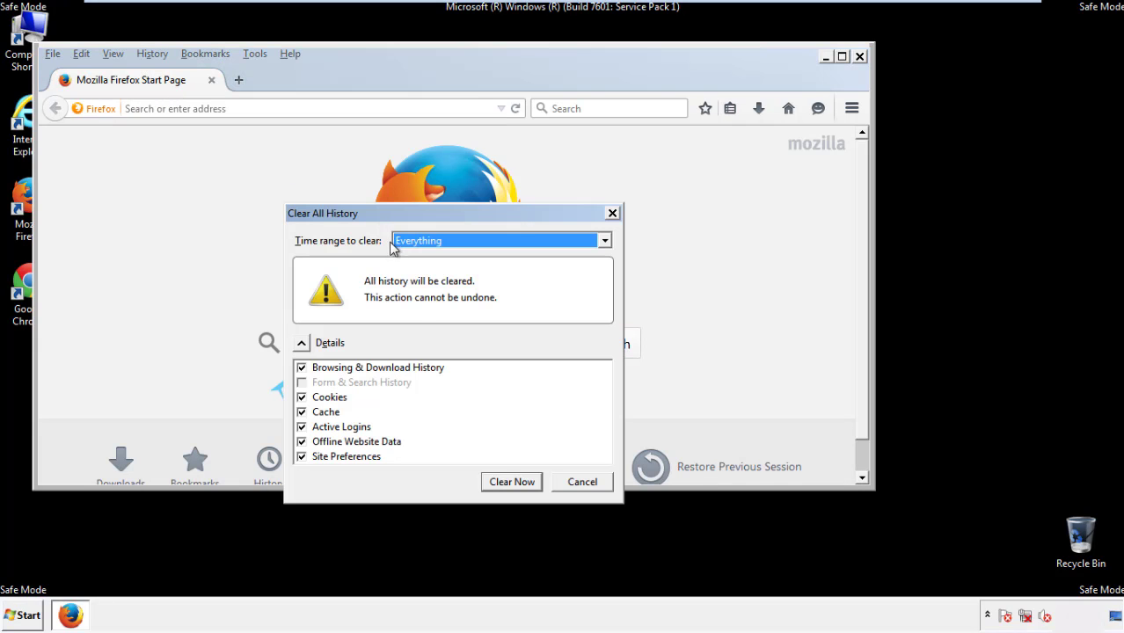
pyautogui.click(418, 243)
pyautogui.click(420, 328)
pyautogui.click(302, 442)
pyautogui.click(301, 441)
pyautogui.click(302, 457)
pyautogui.click(302, 458)
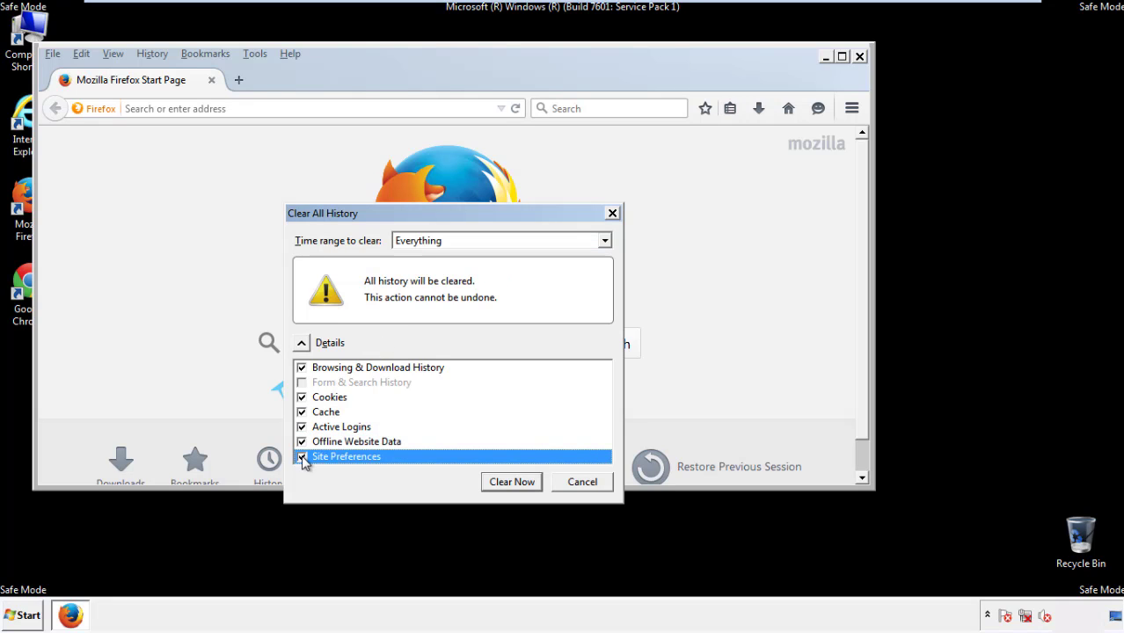
pyautogui.click(511, 483)
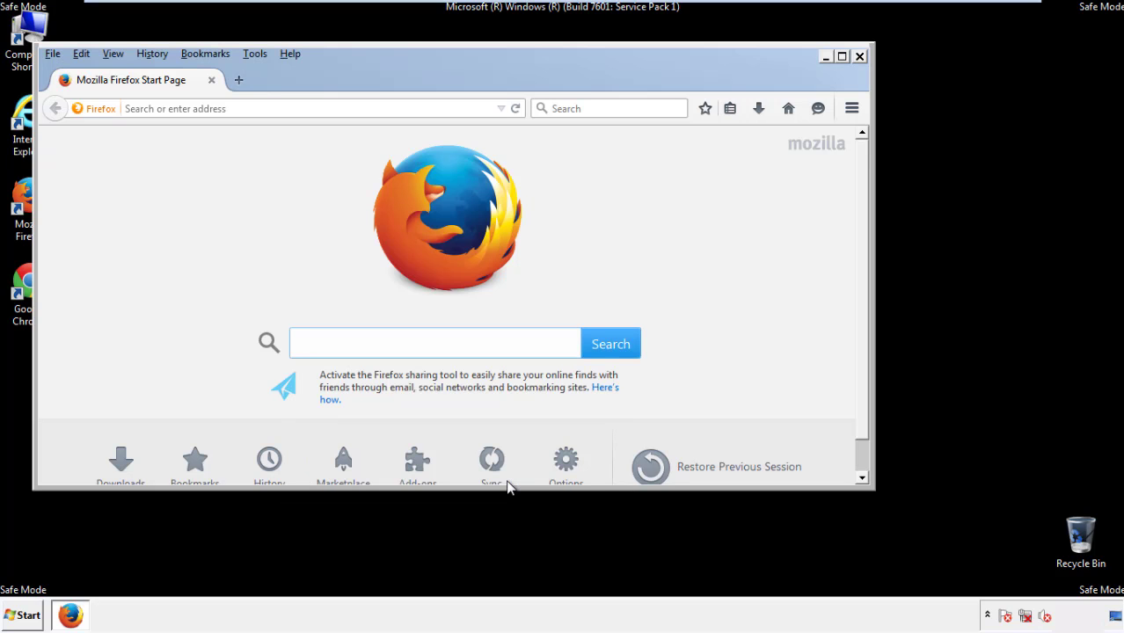
# Step: Refresh Firefox from Troubleshooting Information, decline the default-browser prompt, and close Firefox
pyautogui.click(290, 53)
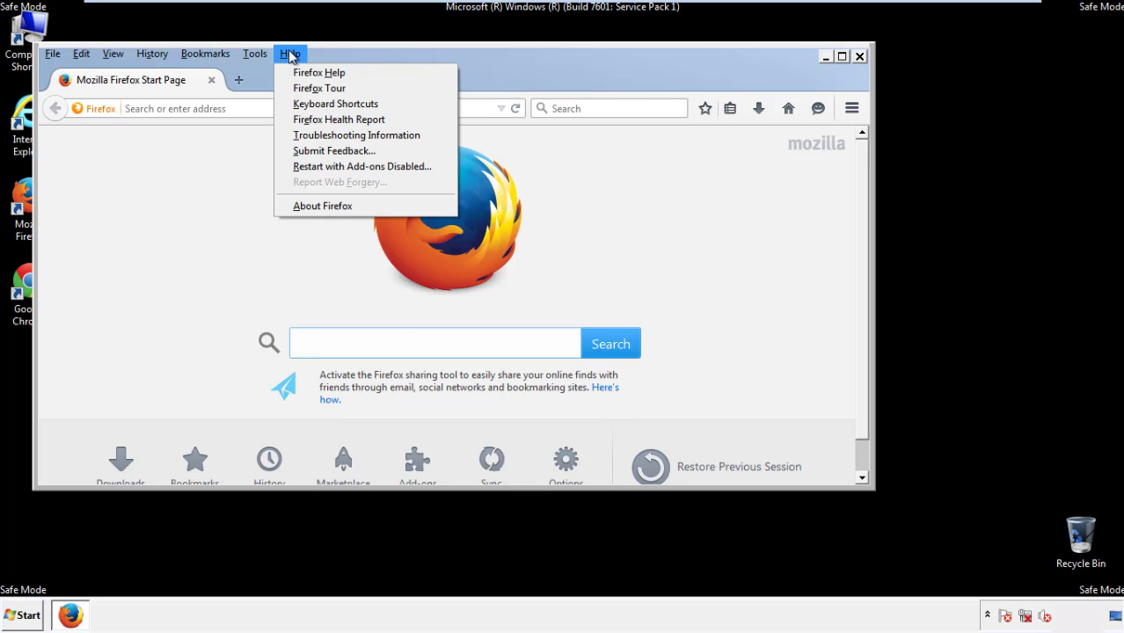
pyautogui.click(328, 135)
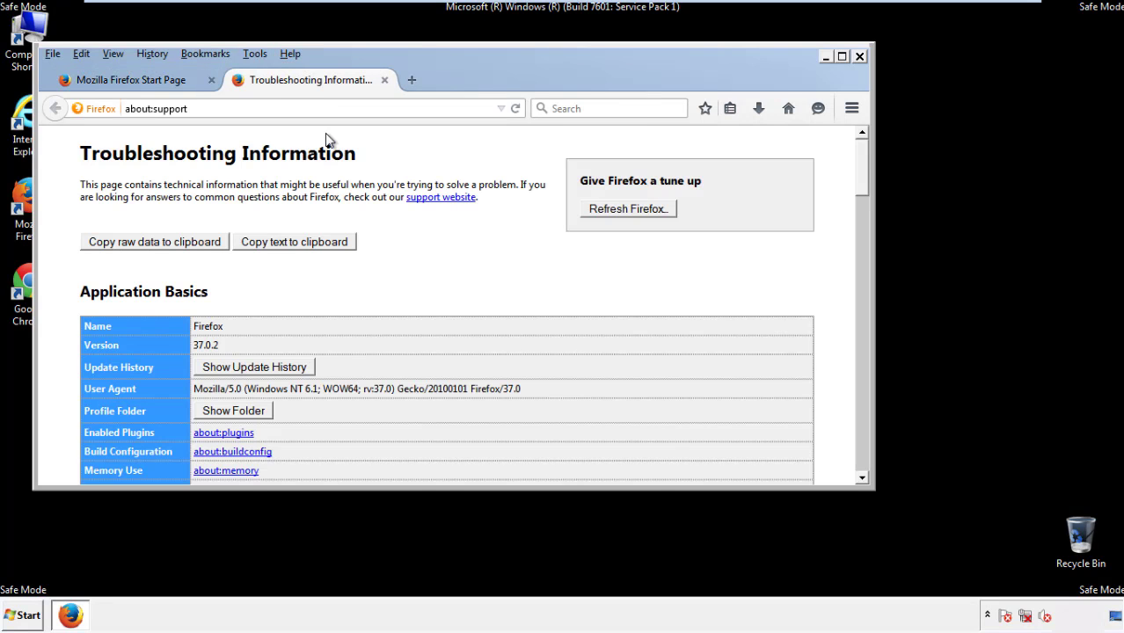
pyautogui.click(652, 211)
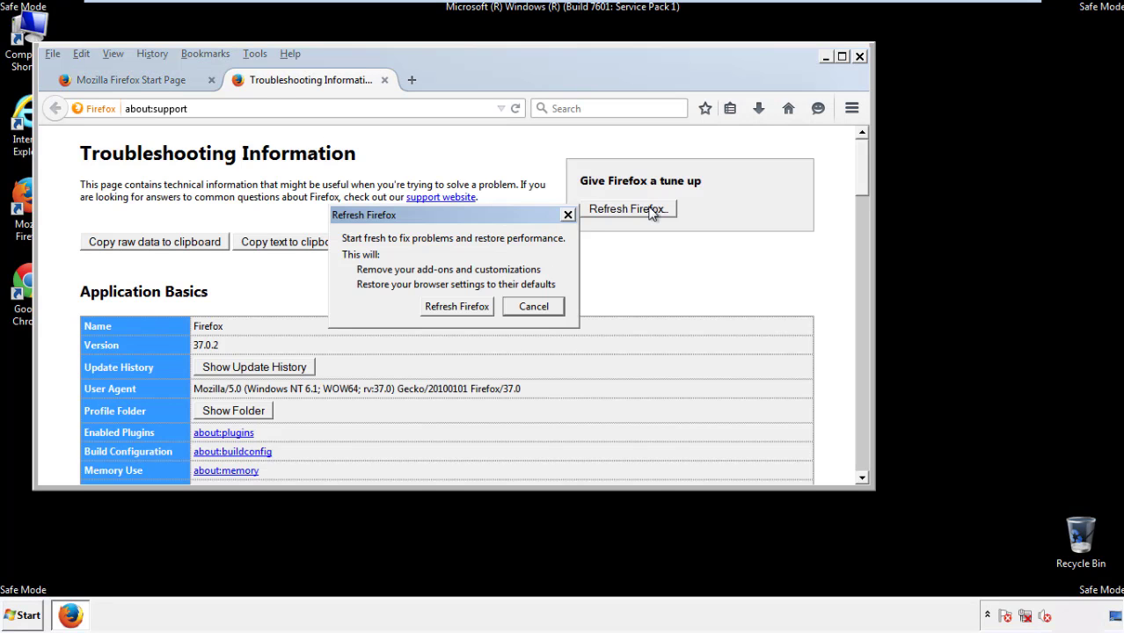
pyautogui.click(457, 306)
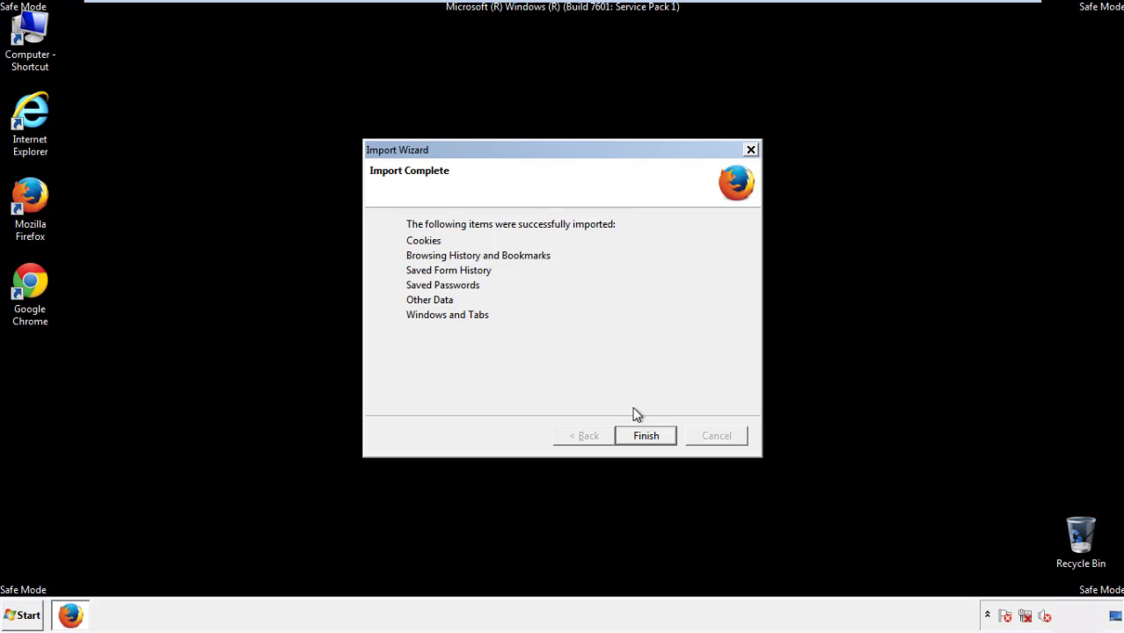
pyautogui.click(646, 436)
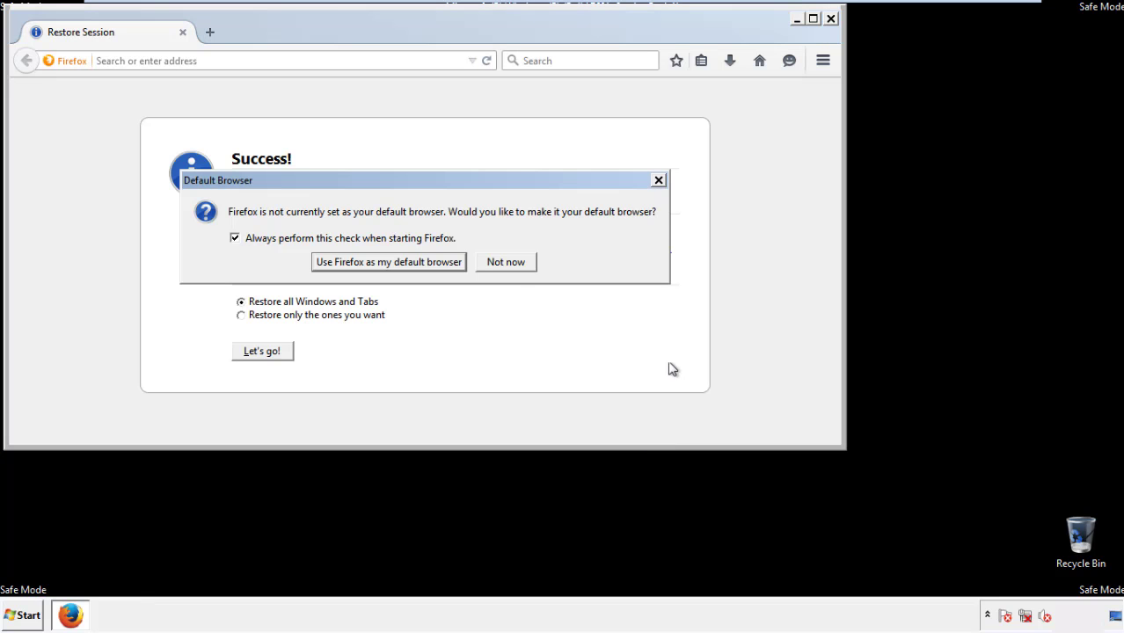
pyautogui.click(506, 263)
pyautogui.click(830, 17)
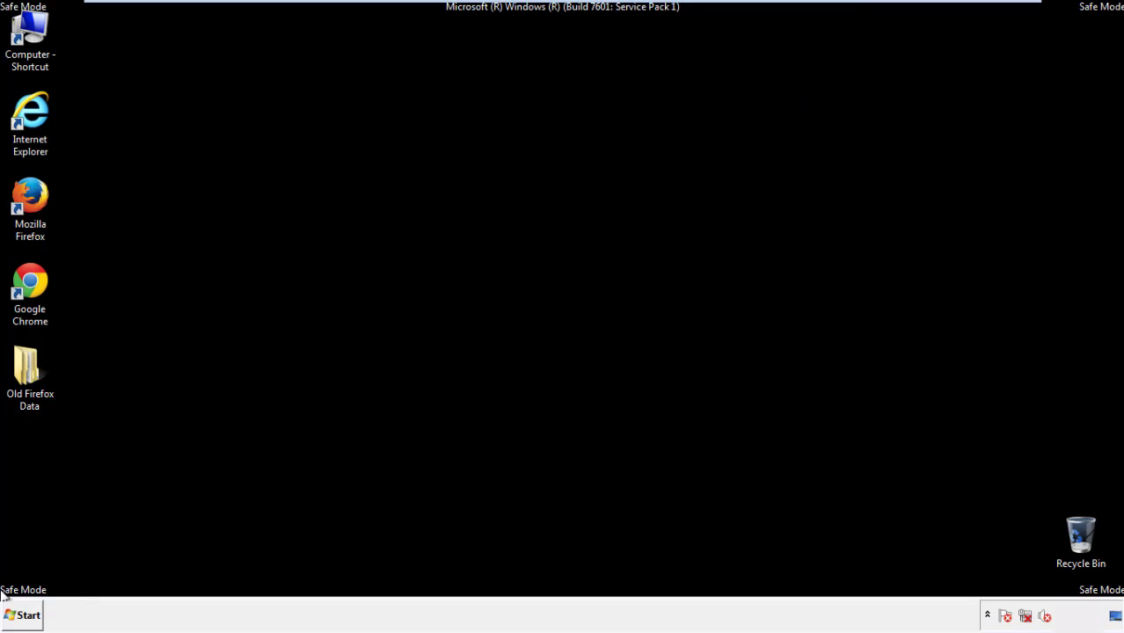
# Step: Launch Google Chrome and permanently dismiss the default-browser prompt
pyautogui.click(27, 279)
pyautogui.doubleClick(27, 279)
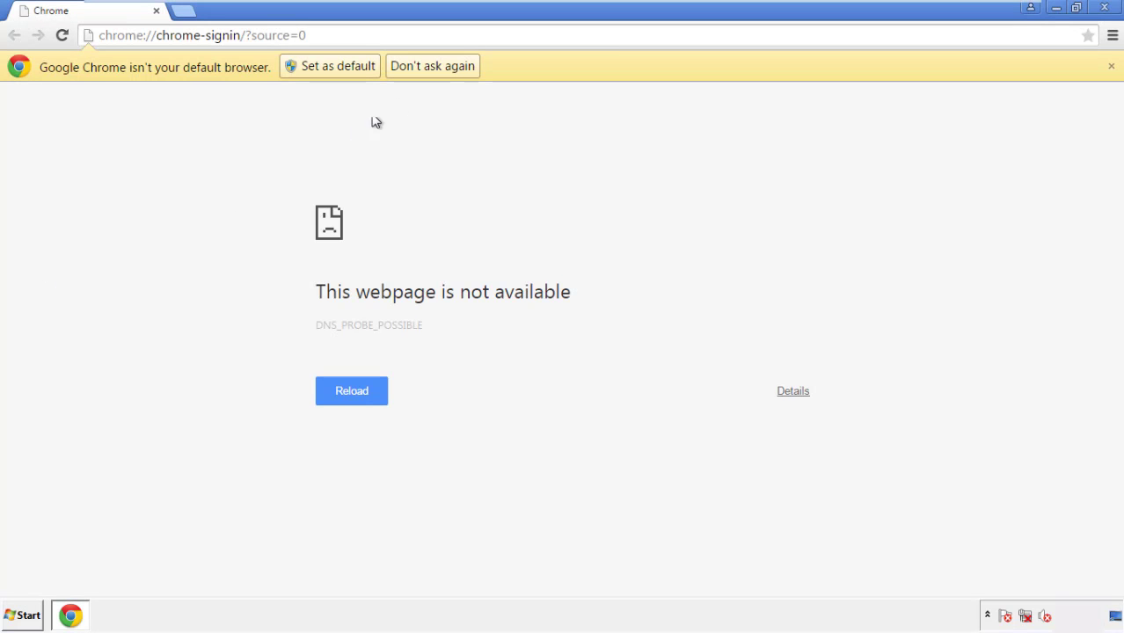
pyautogui.click(453, 69)
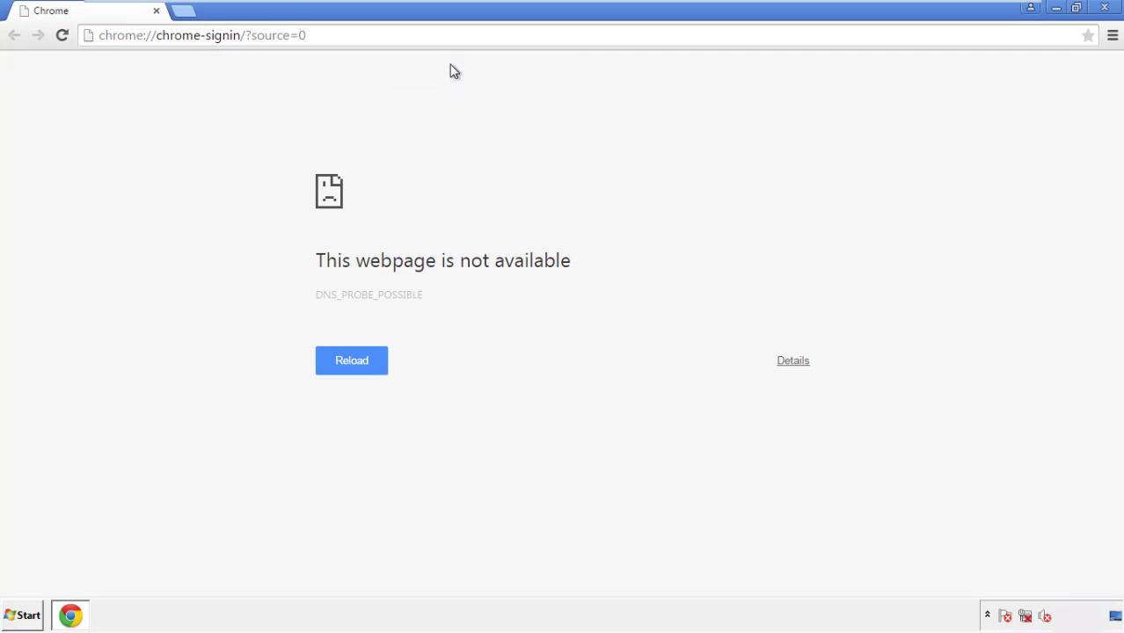
# Step: Go to Chrome's History page from Settings and bring up Clear browsing data
pyautogui.click(1113, 37)
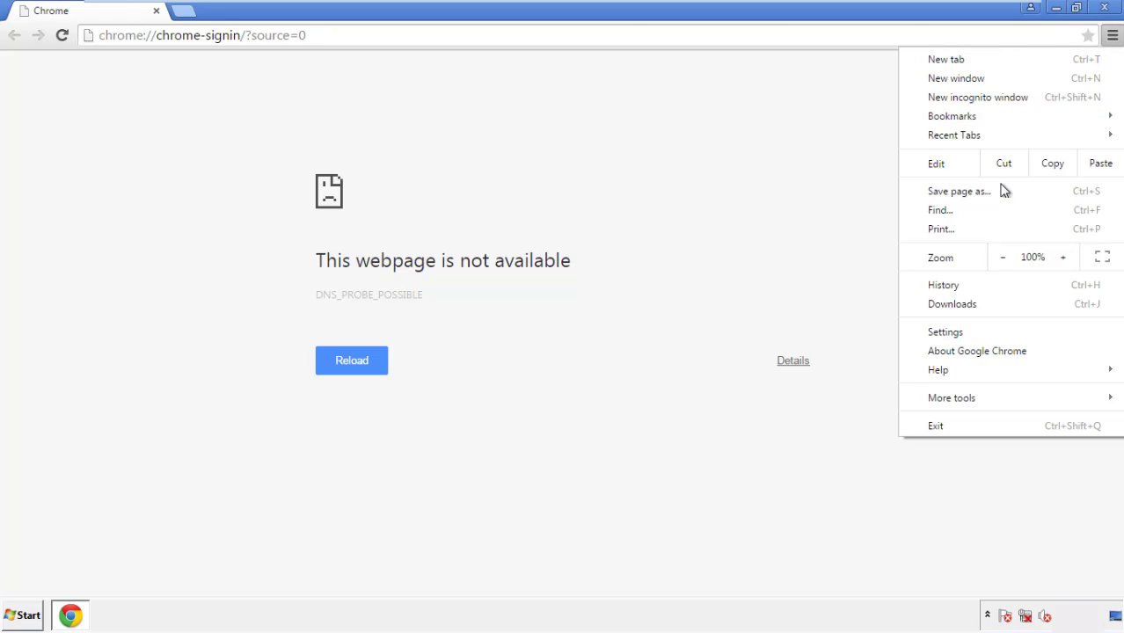
pyautogui.click(949, 332)
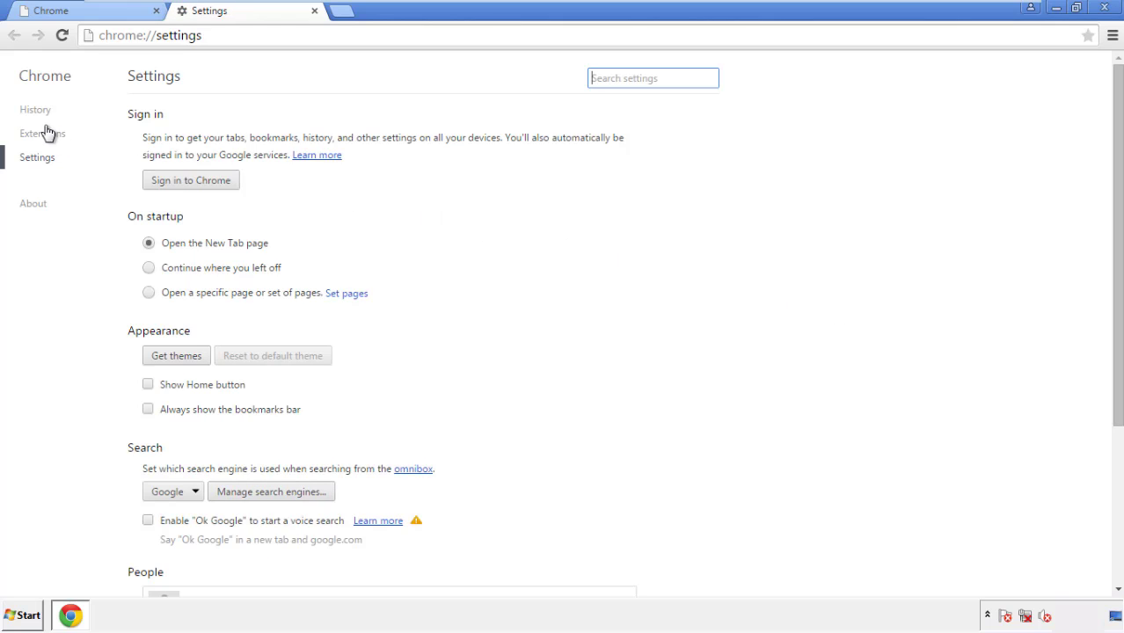
pyautogui.click(37, 110)
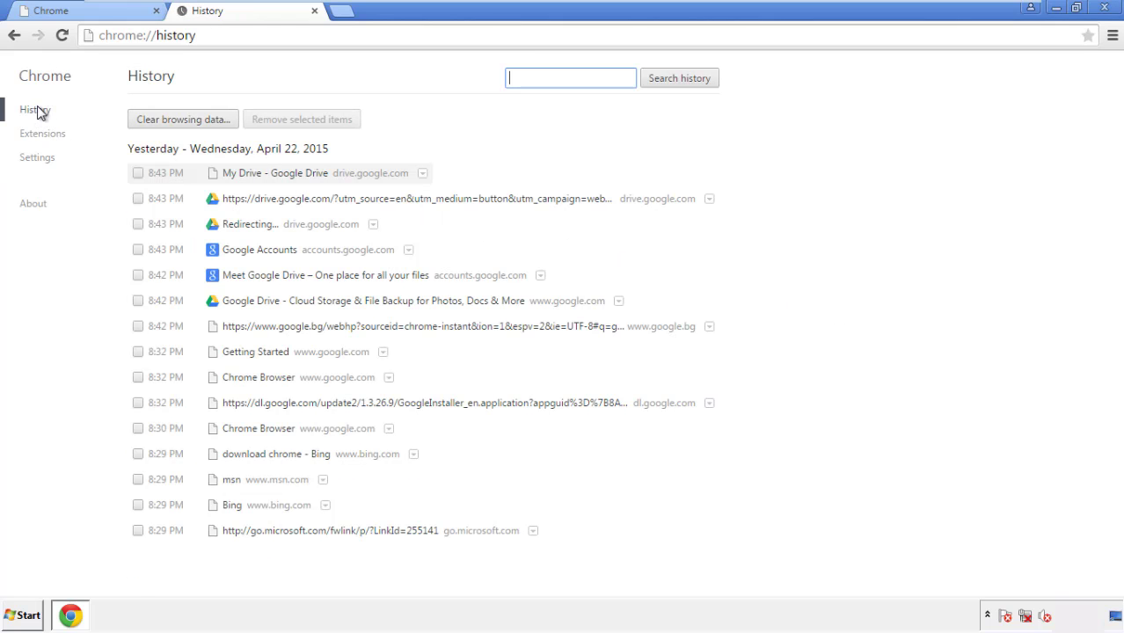
pyautogui.click(168, 120)
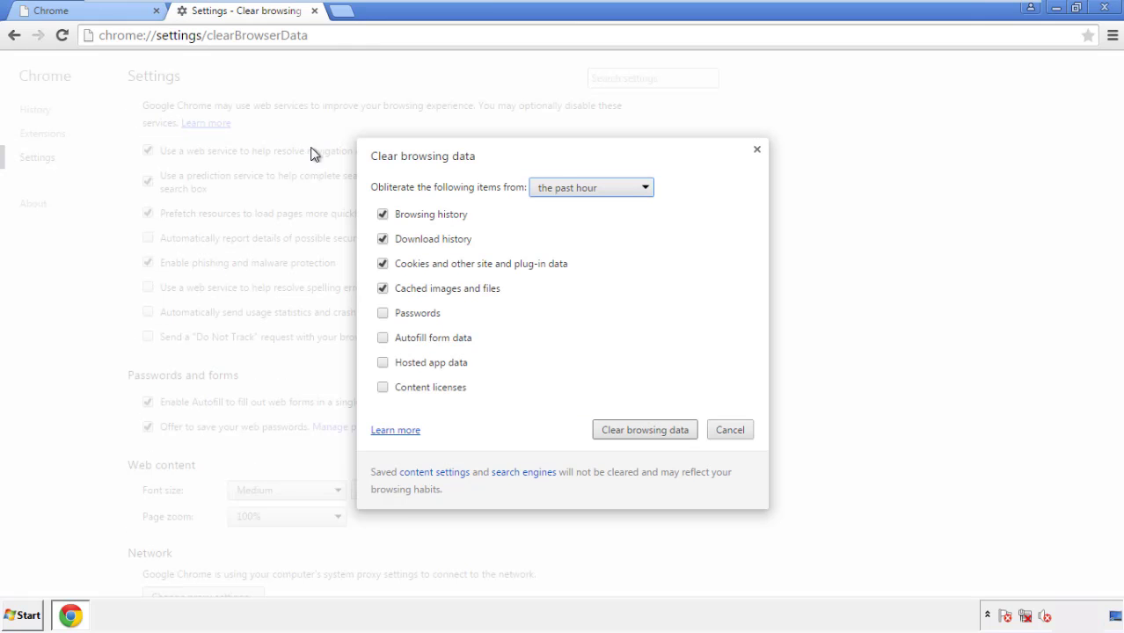
# Step: Clear Chrome browsing data from the beginning of time, including autofill form data
pyautogui.click(564, 189)
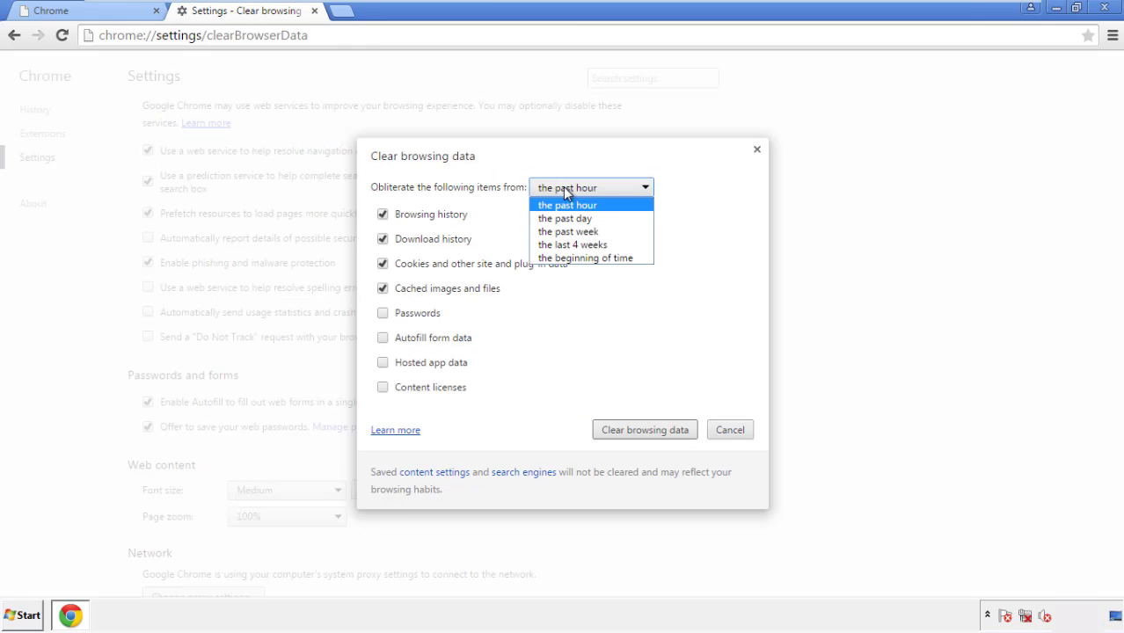
pyautogui.click(563, 258)
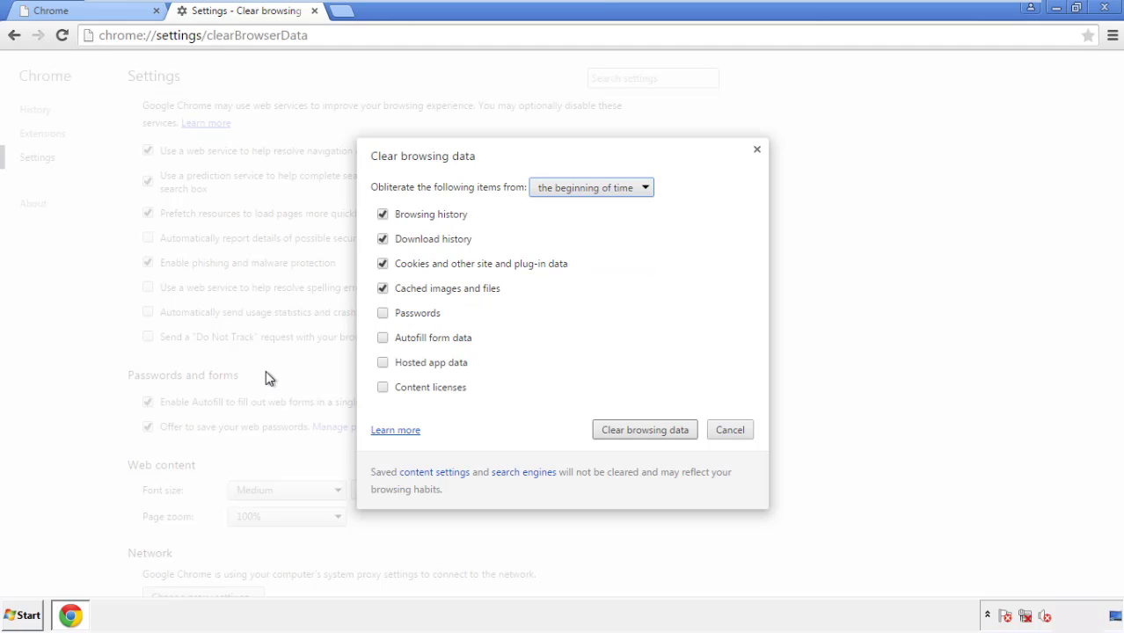
pyautogui.click(384, 340)
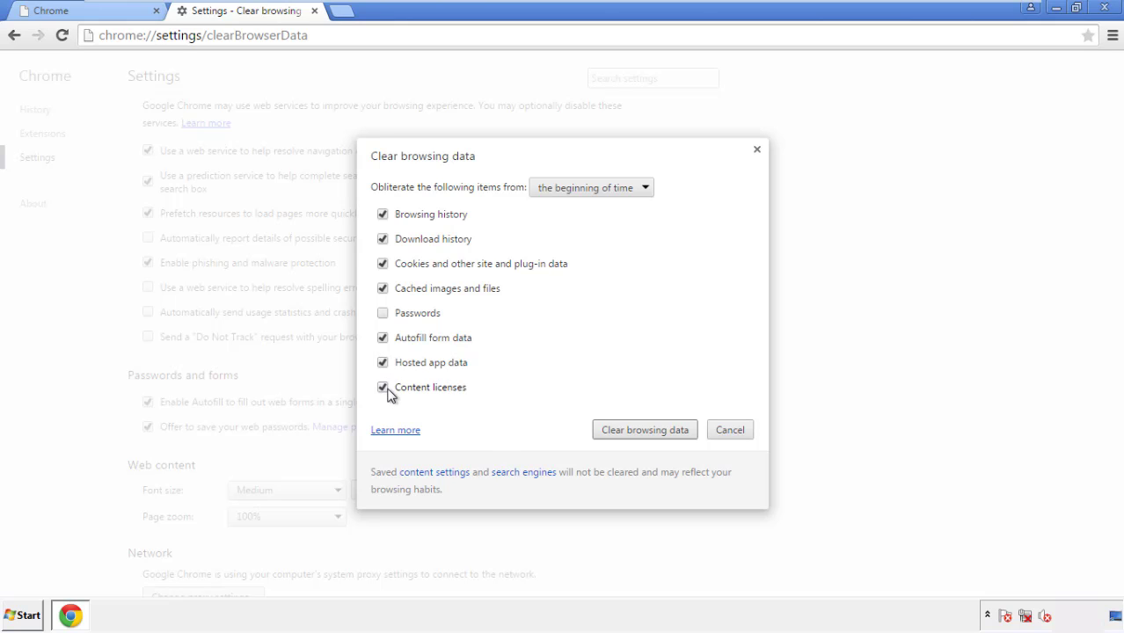
pyautogui.click(625, 429)
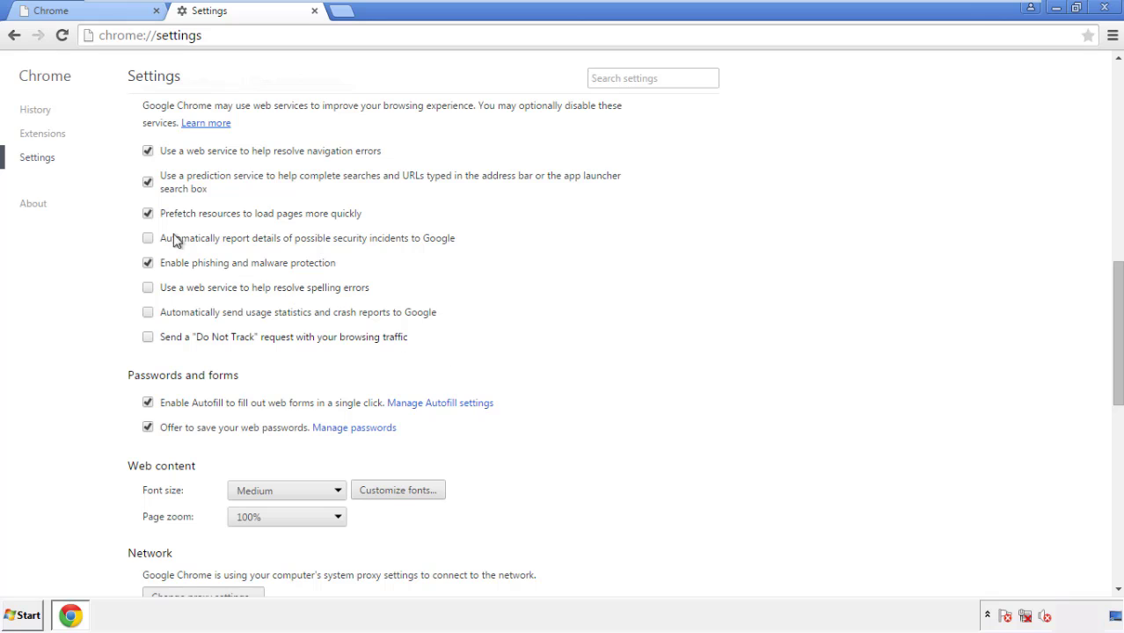
# Step: Use Reset settings at the bottom of Chrome Settings, confirm the reset, and close Chrome
pyautogui.moveTo(1117, 280); pyautogui.dragTo(1093, 485)
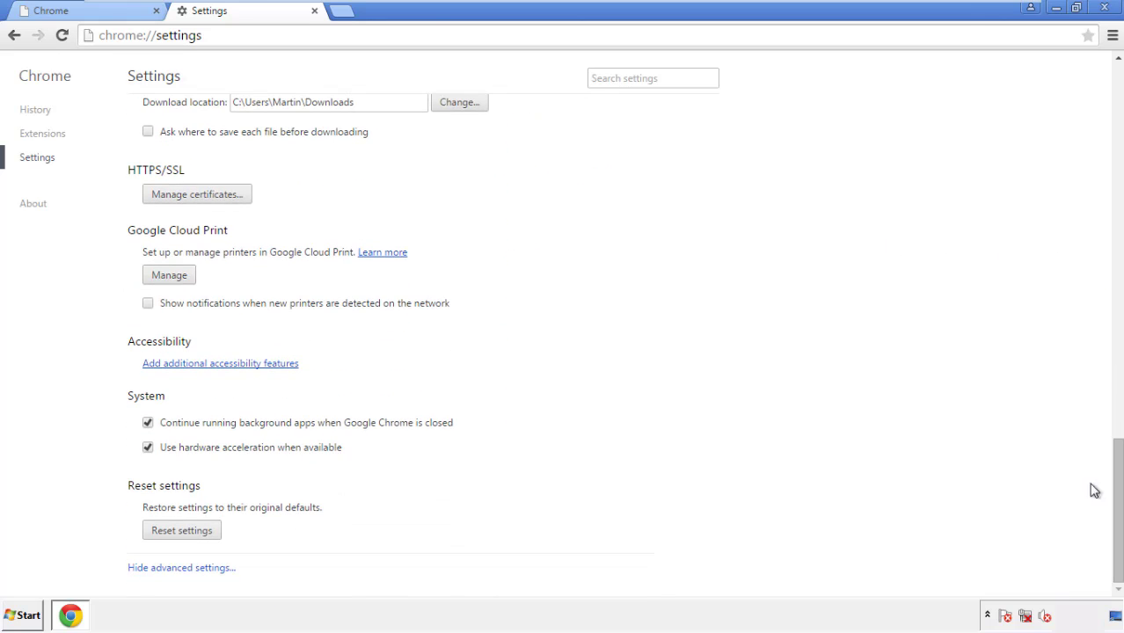
pyautogui.click(213, 534)
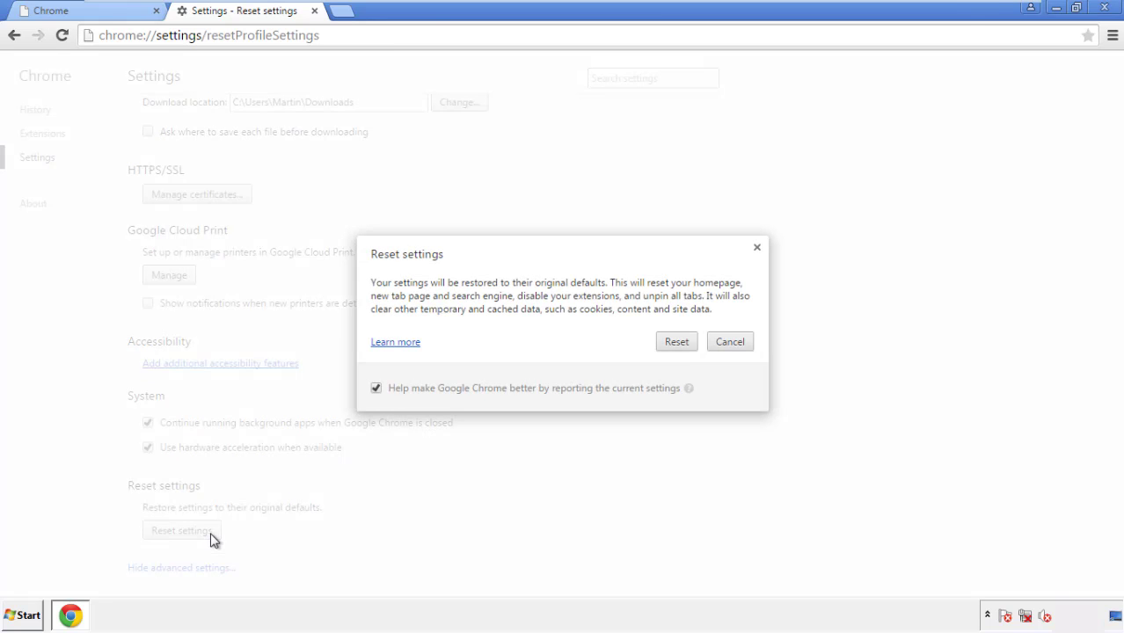
pyautogui.click(679, 344)
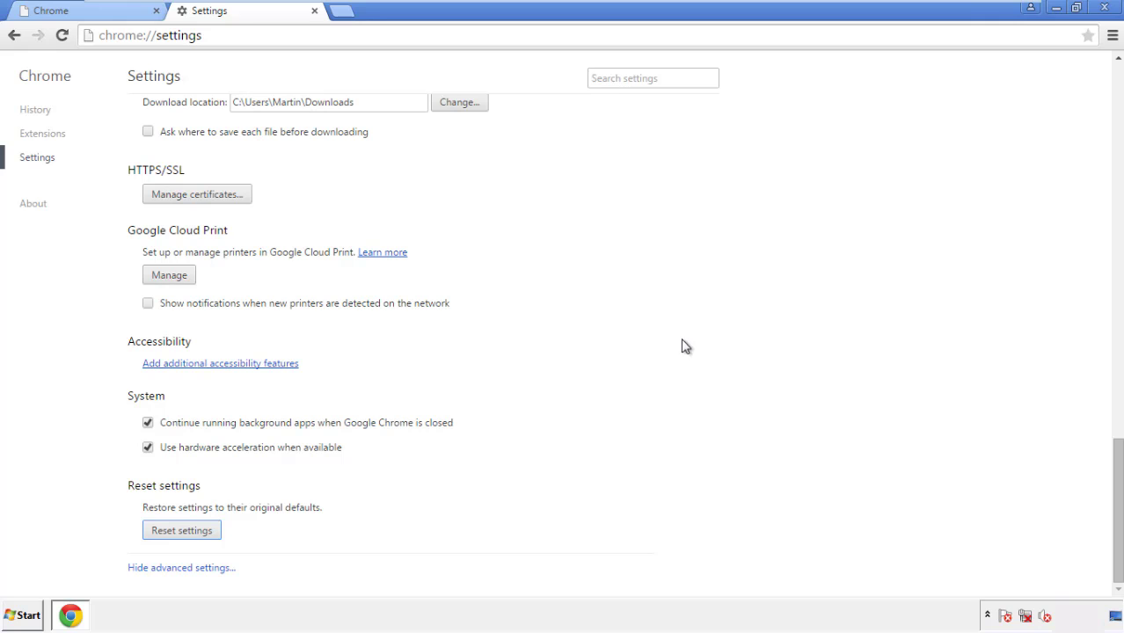
pyautogui.click(1101, 7)
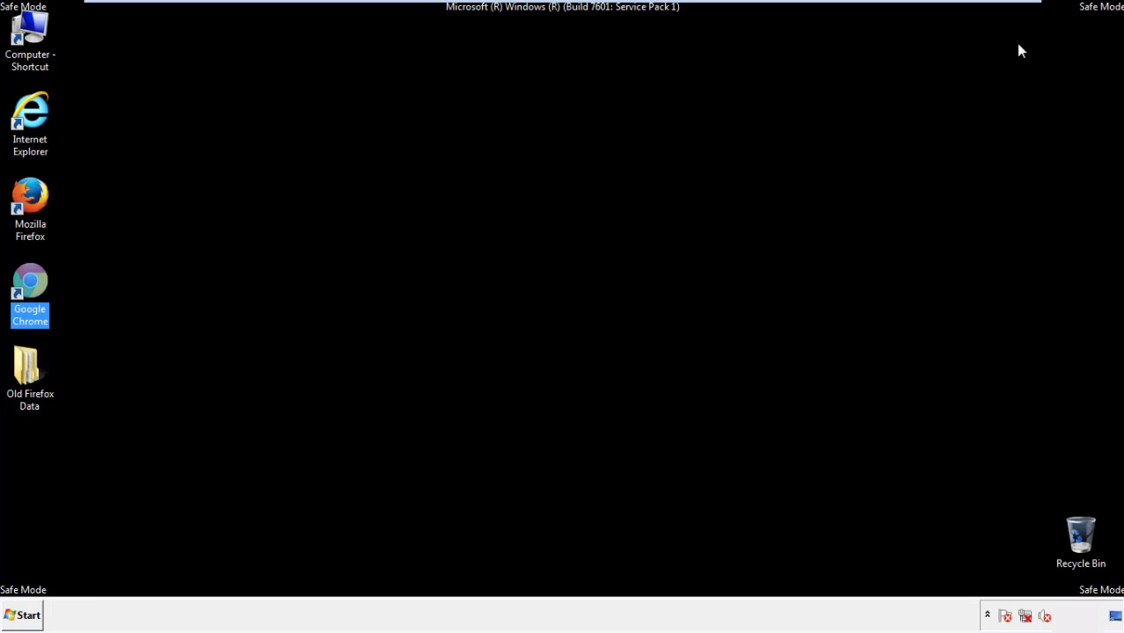
# Step: Relaunch Firefox, remove Search Mine in the Add-ons Manager, and close Firefox
pyautogui.click(606, 284)
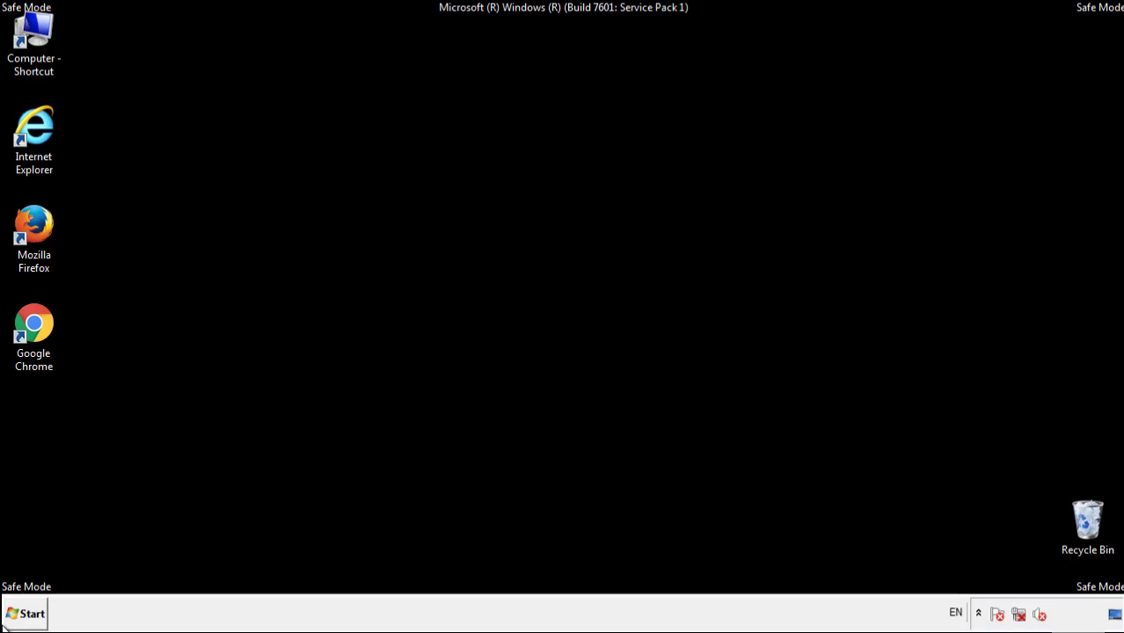
pyautogui.click(43, 218)
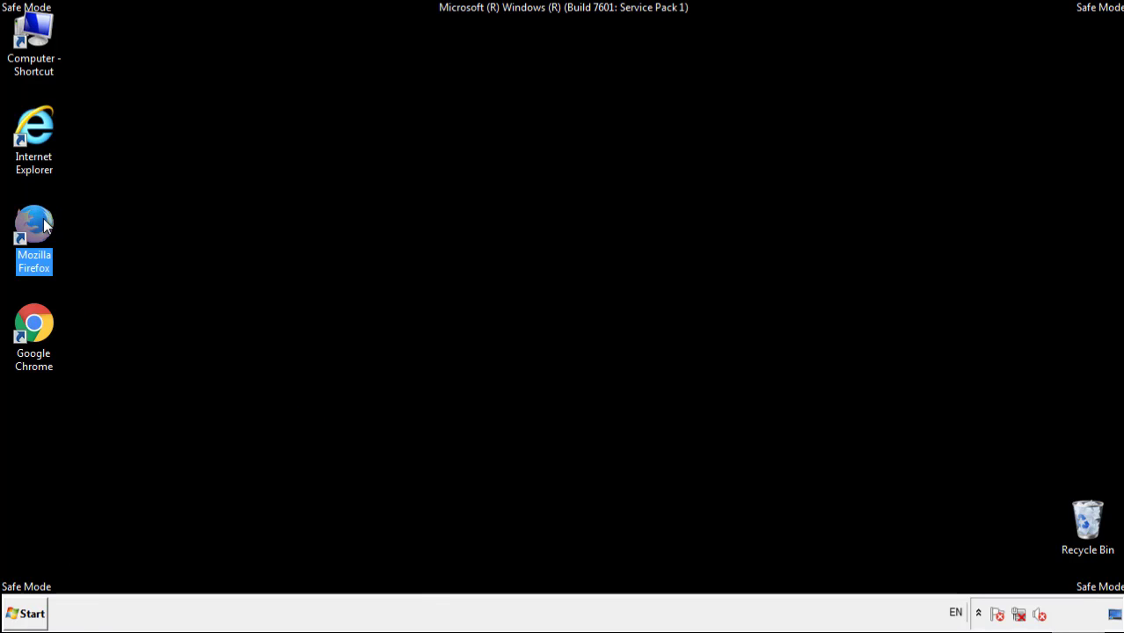
pyautogui.doubleClick(43, 218)
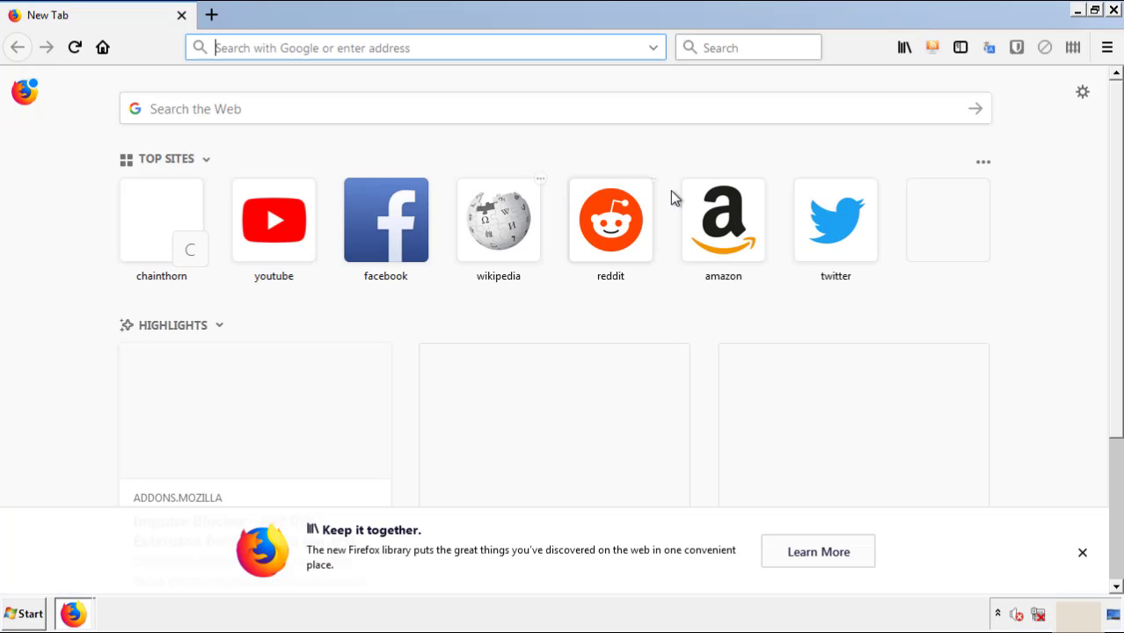
pyautogui.click(1106, 48)
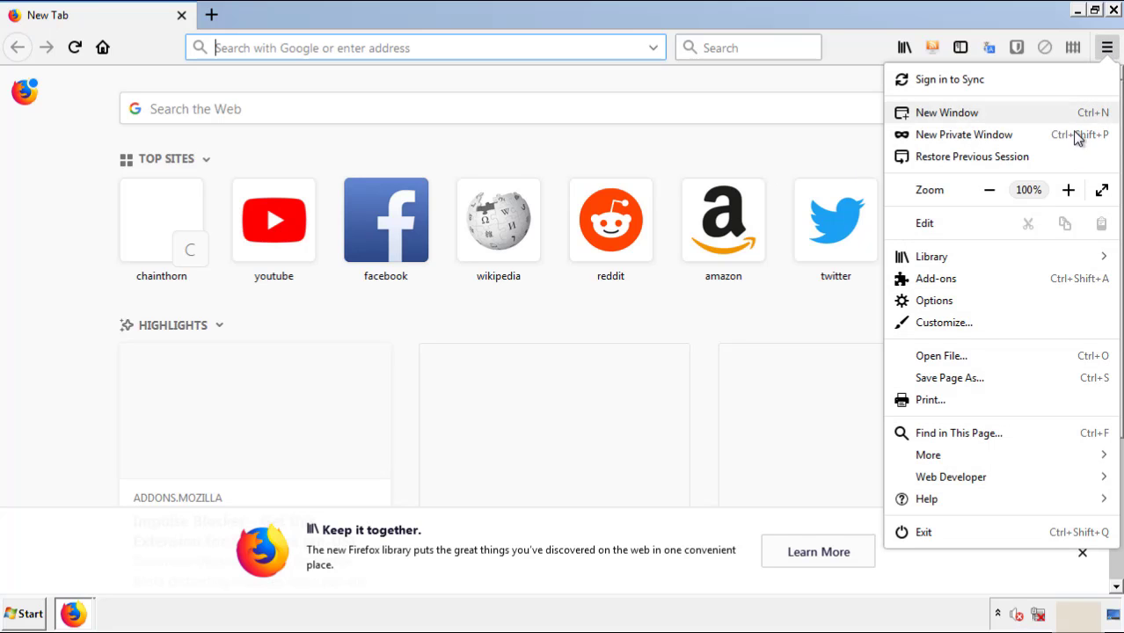
pyautogui.click(1037, 289)
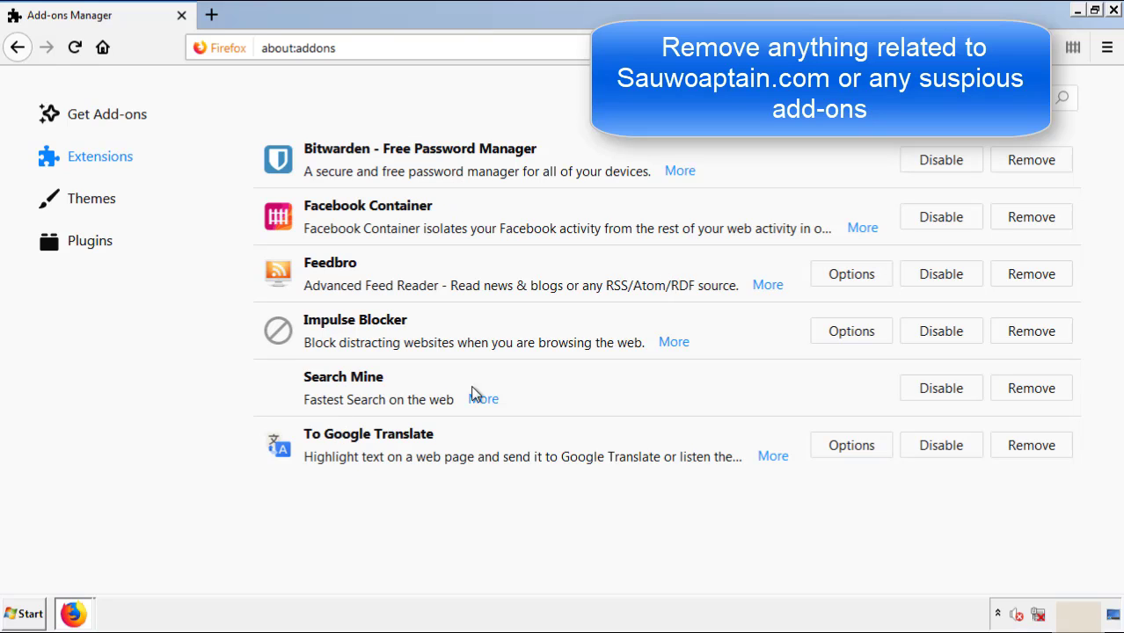
pyautogui.click(1025, 396)
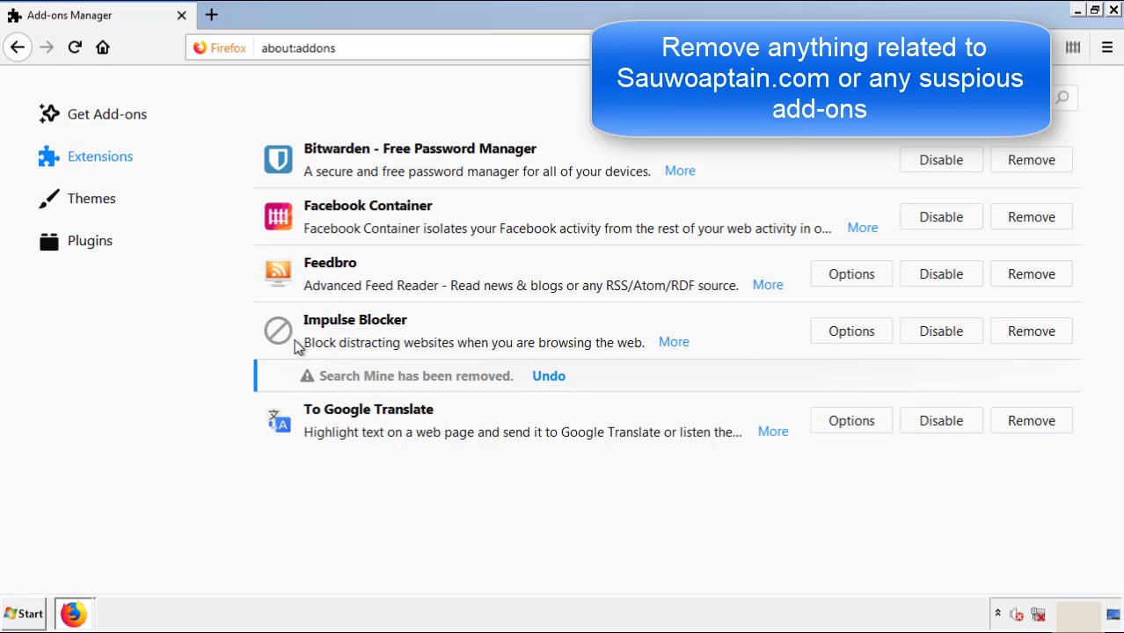
pyautogui.click(1114, 10)
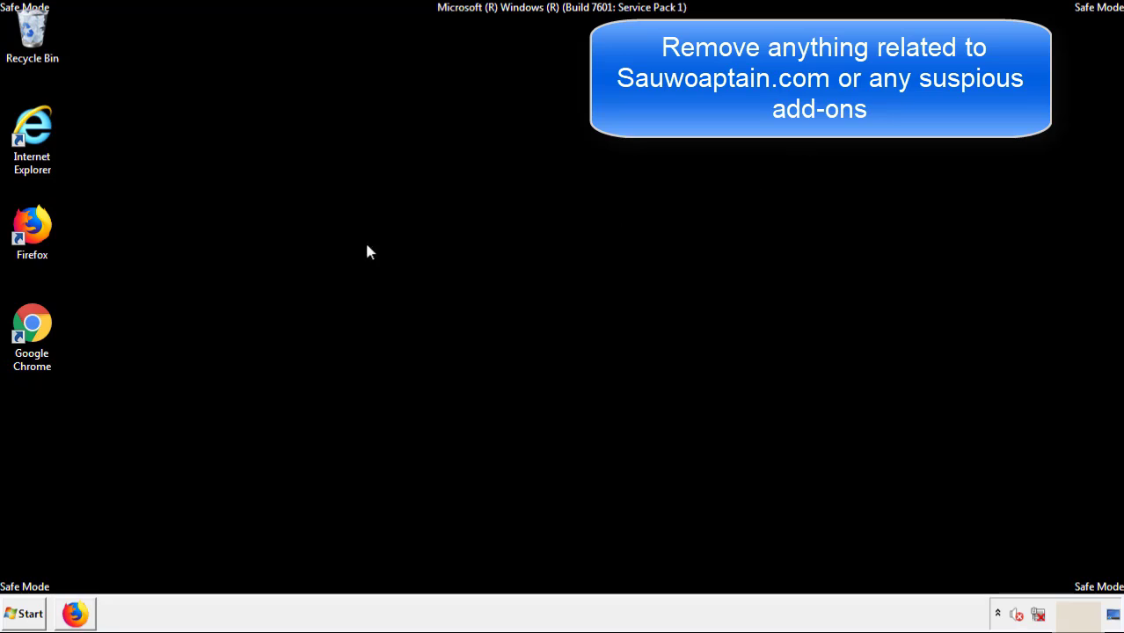
# Step: Launch Chrome and go to its Extensions page via More tools
pyautogui.doubleClick(31, 342)
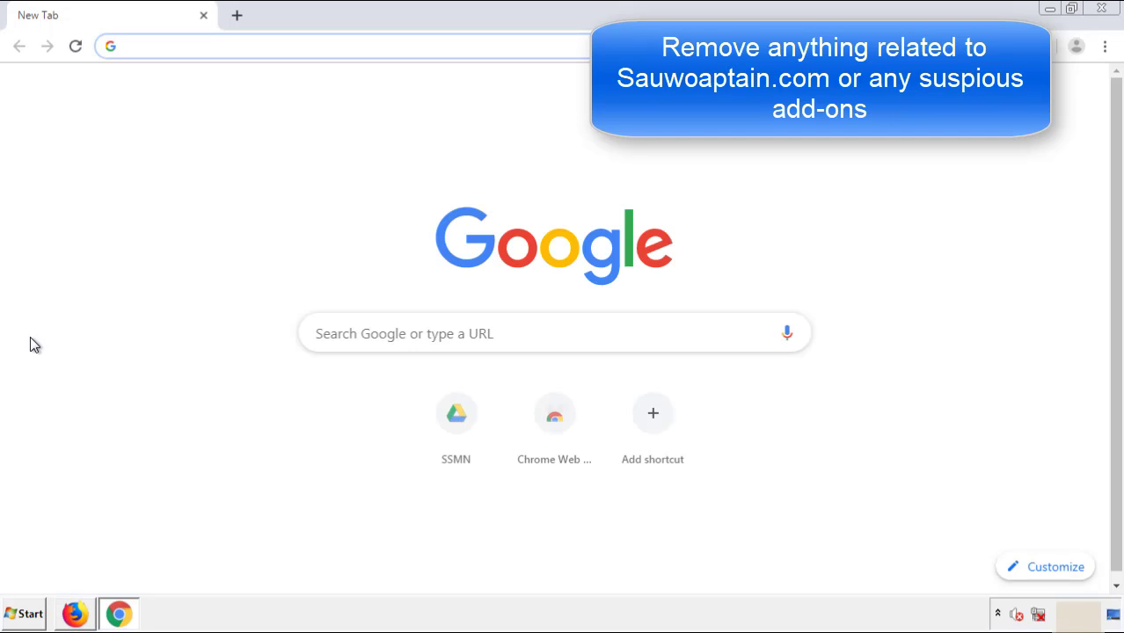
pyautogui.click(1105, 45)
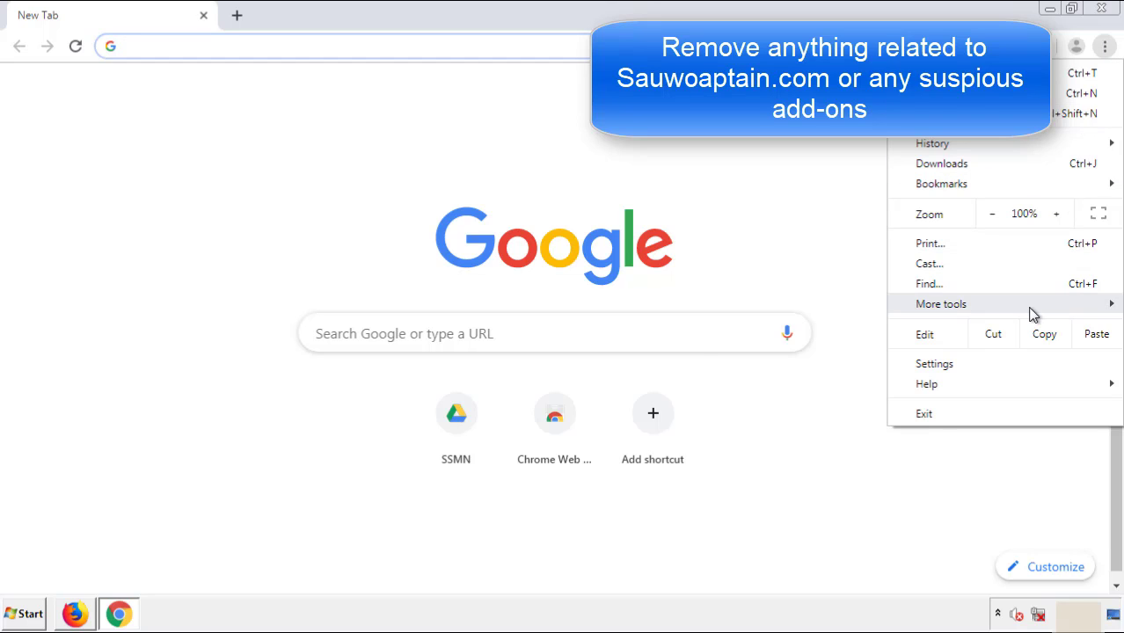
pyautogui.moveTo(1009, 308)
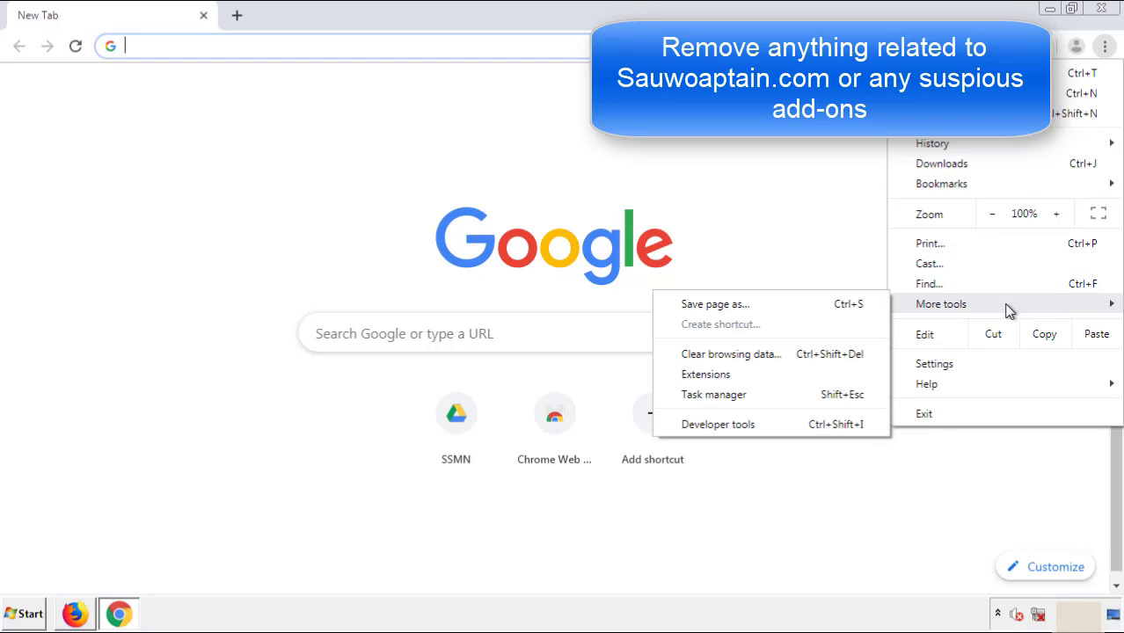
pyautogui.click(721, 373)
pyautogui.scroll(-5, 316, 294)
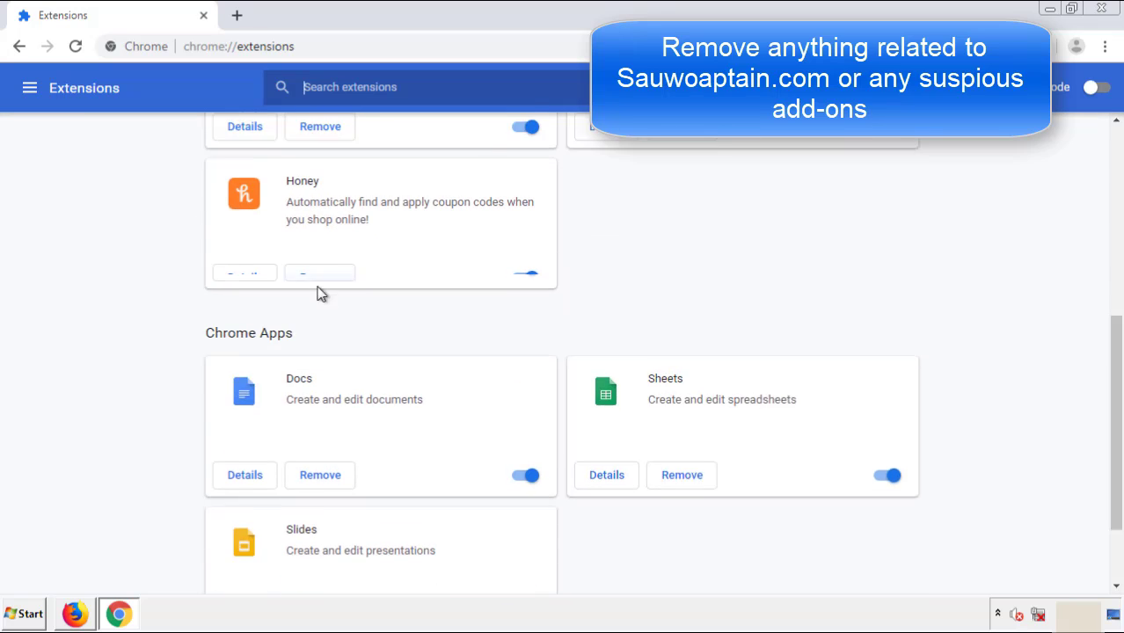
pyautogui.scroll(5, 418, 304)
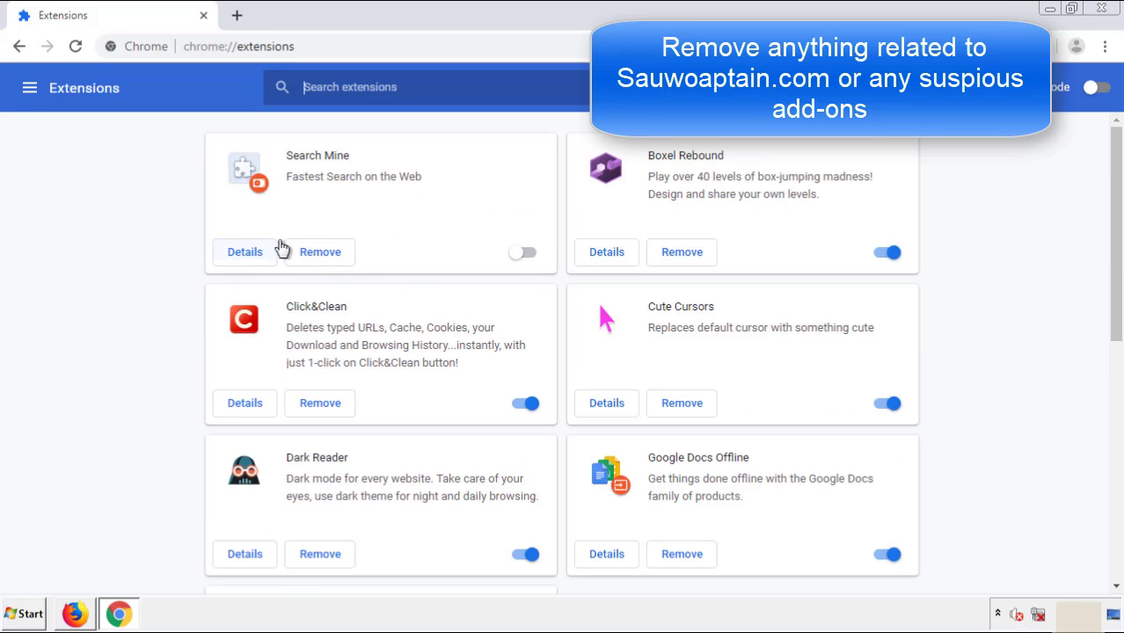
# Step: Remove the Search Mine extension, close Chrome, and open the Start menu
pyautogui.click(316, 257)
pyautogui.click(633, 141)
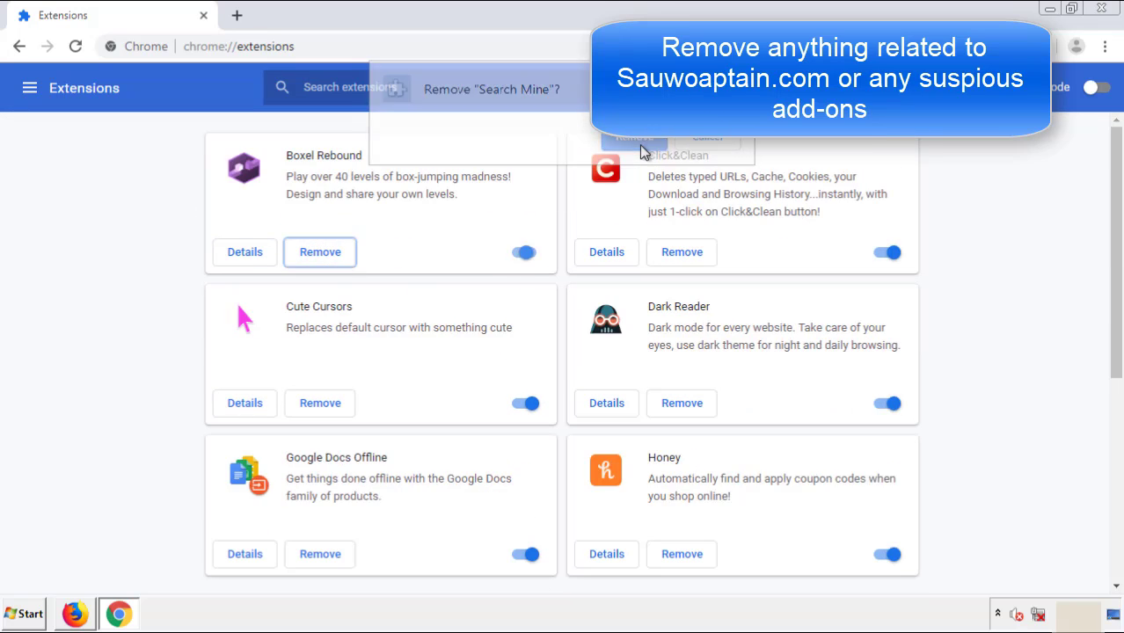
pyautogui.click(1110, 13)
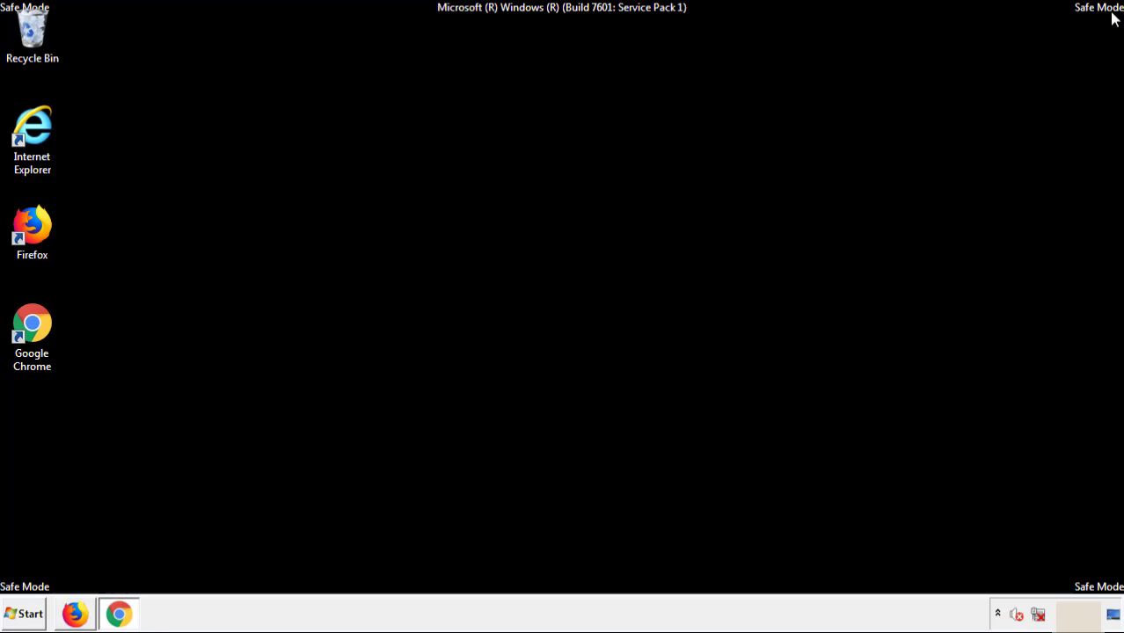
pyautogui.click(29, 615)
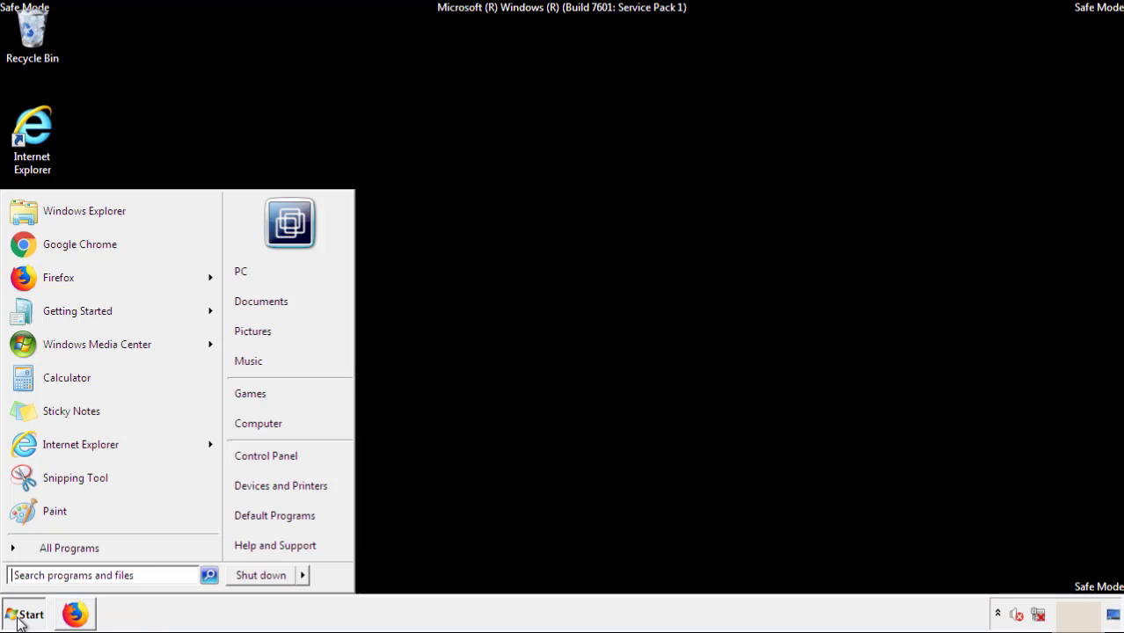